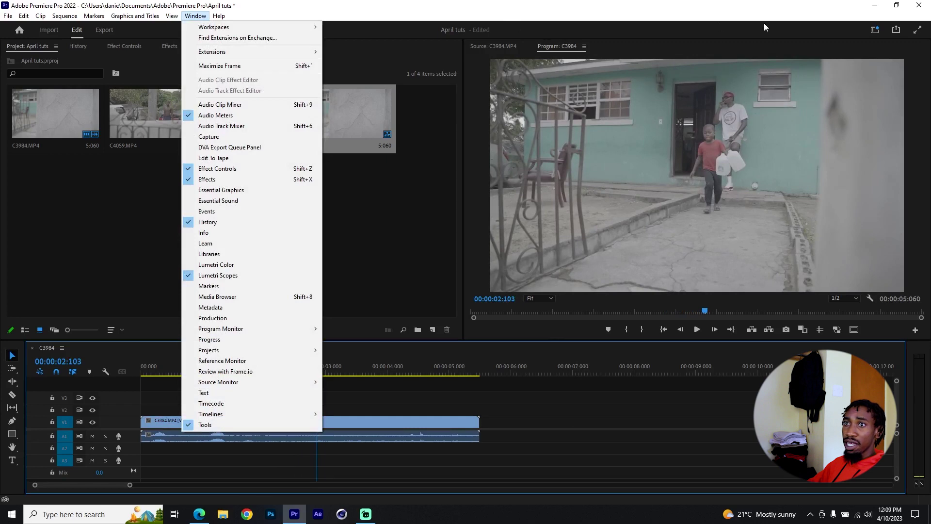
Open the Lumetri Color controls and display the Lumetri Scopes beside the program monitor
left_click(219, 264)
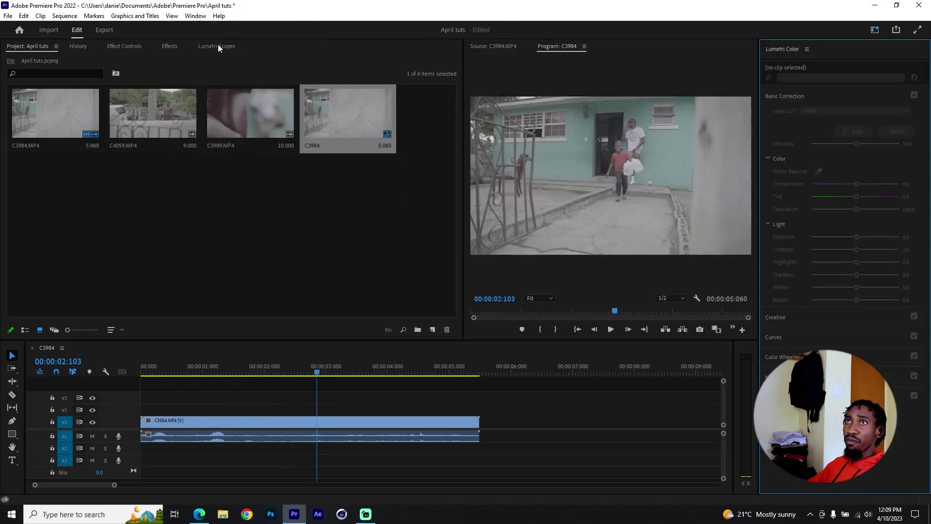
left_click(195, 16)
key("Escape")
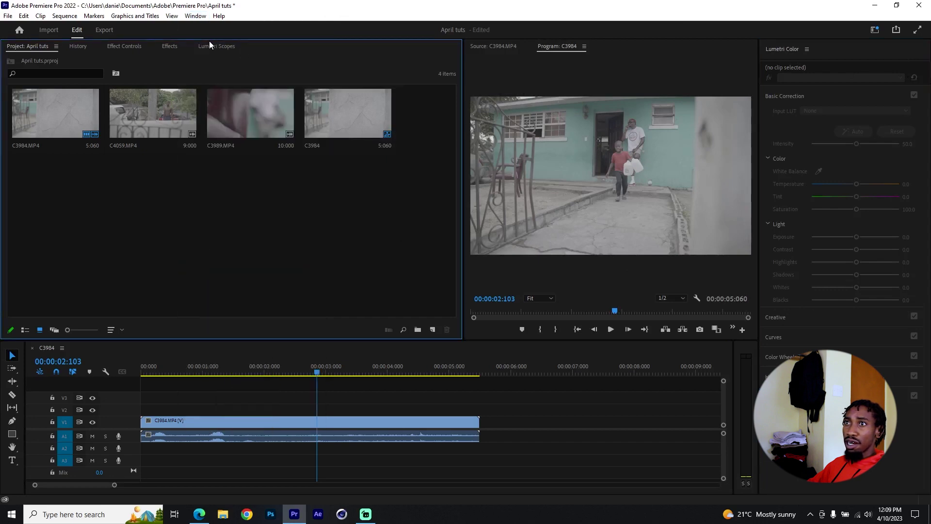
left_click(211, 45)
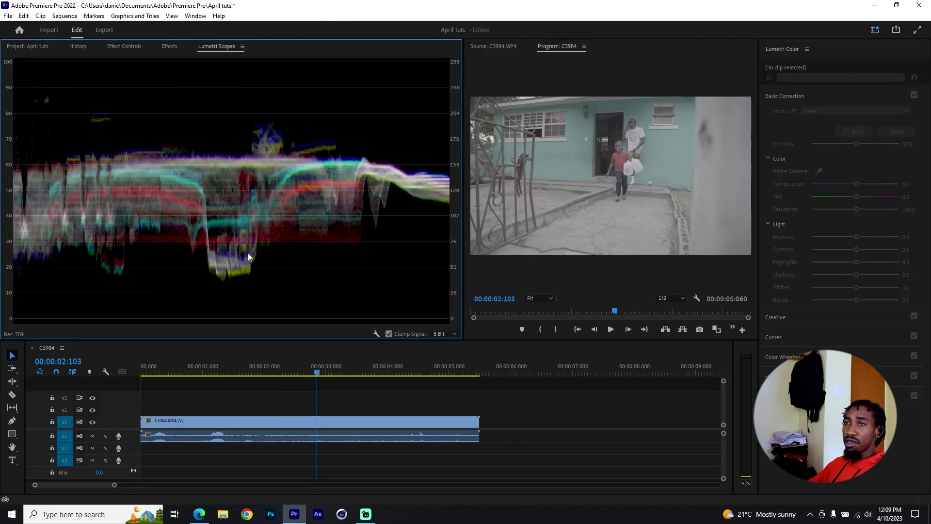
Select the C3984.MP4 clip on track V1 and open its RGB Curves in Lumetri Color
left_click(357, 422)
left_click(357, 384)
left_click(346, 421)
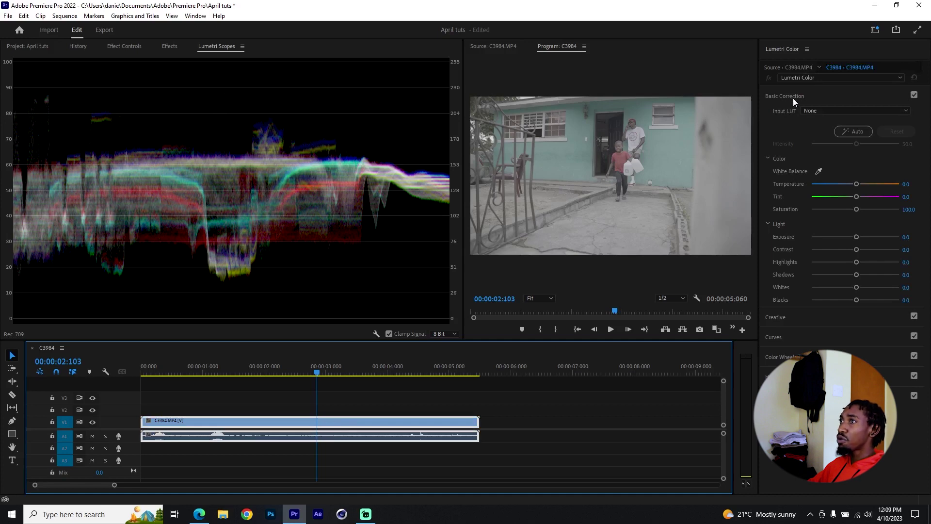
left_click(776, 337)
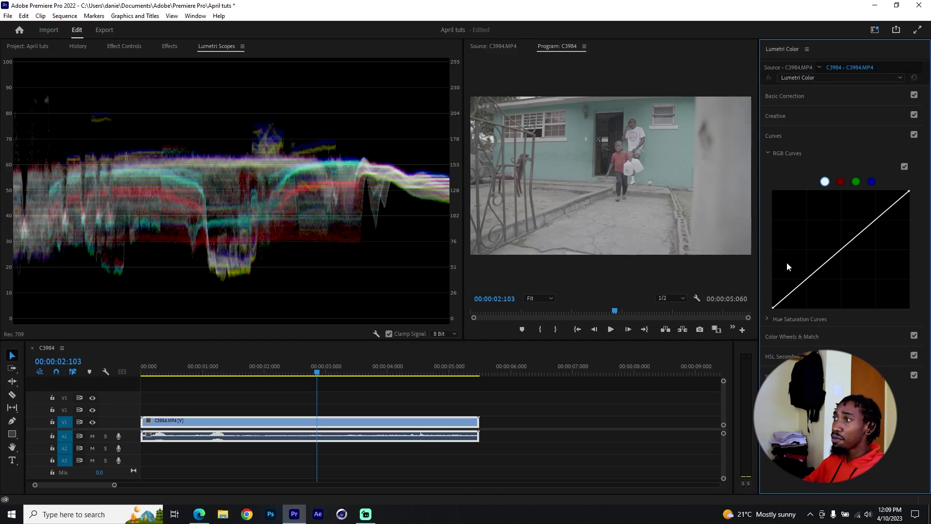
left_click(773, 307)
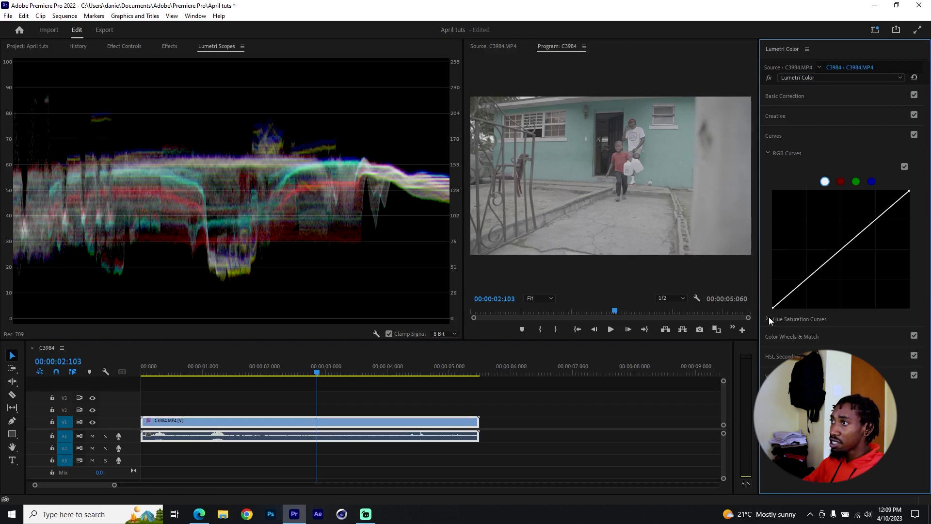
mouse_move(773, 308)
left_mouse_down()
mouse_move(760, 273)
mouse_move(762, 320)
left_mouse_up()
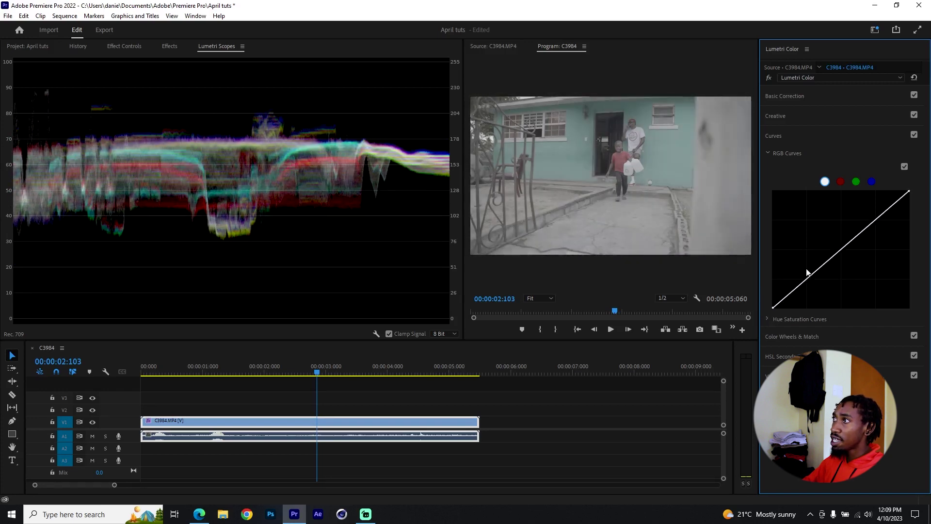
mouse_move(910, 192)
left_mouse_down()
mouse_move(919, 208)
mouse_move(898, 174)
mouse_move(912, 177)
left_mouse_up()
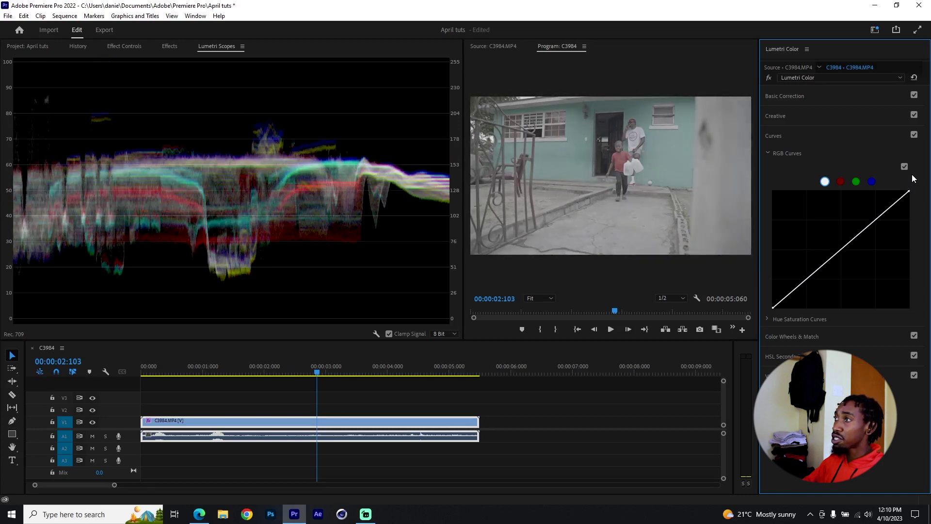
Shape the white RGB curve into a gentle S with a lowered shadow point and a raised highlight point
left_click(876, 221)
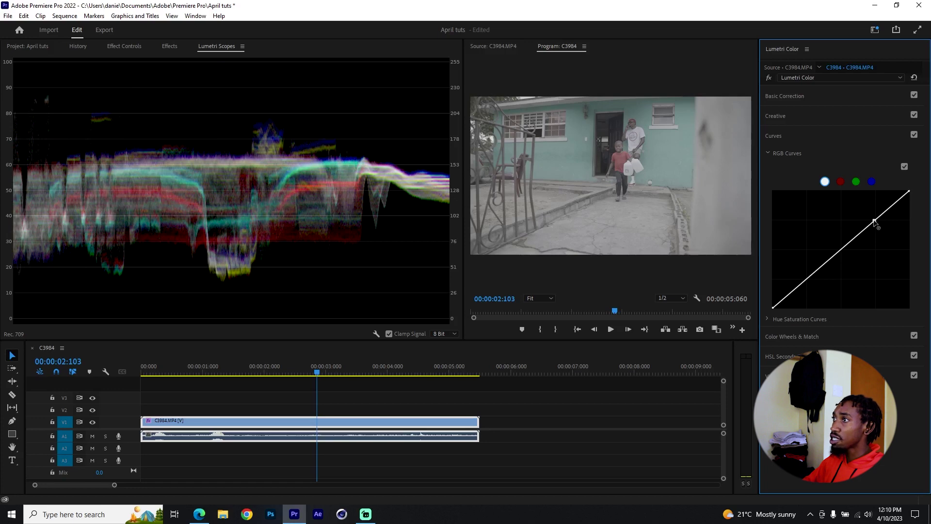
left_click_drag(811, 276, 815, 285)
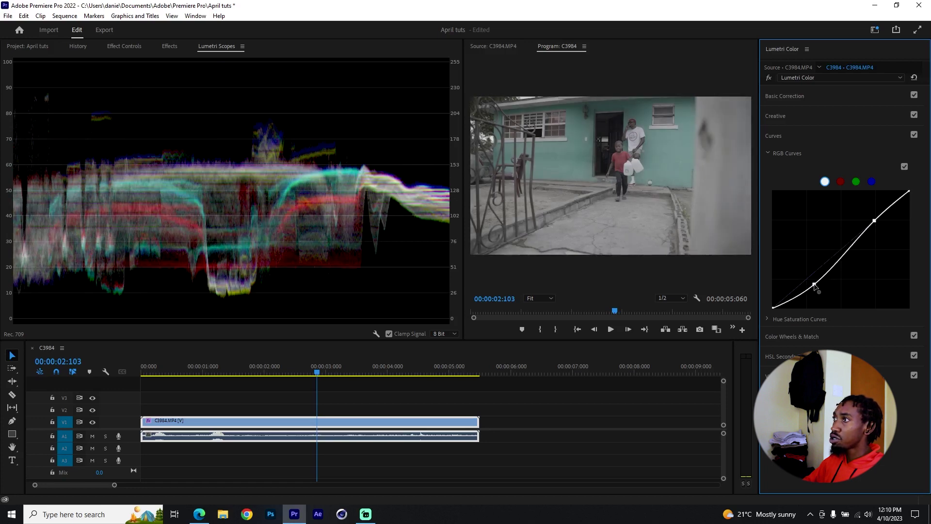
left_click_drag(874, 222, 870, 218)
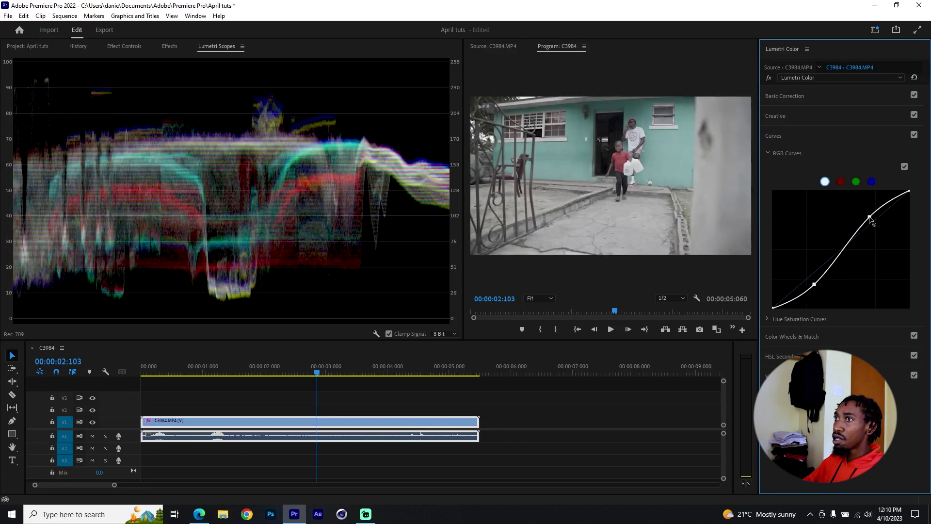
Enlarge the program monitor and compare the picture with the Curves correction off and on
left_click_drag(465, 226, 368, 210)
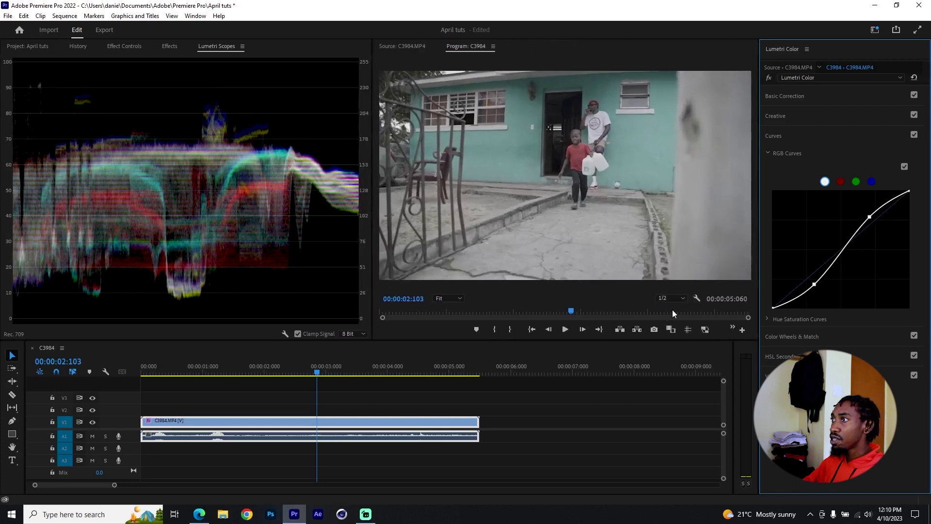
left_click(914, 135)
left_click(911, 142)
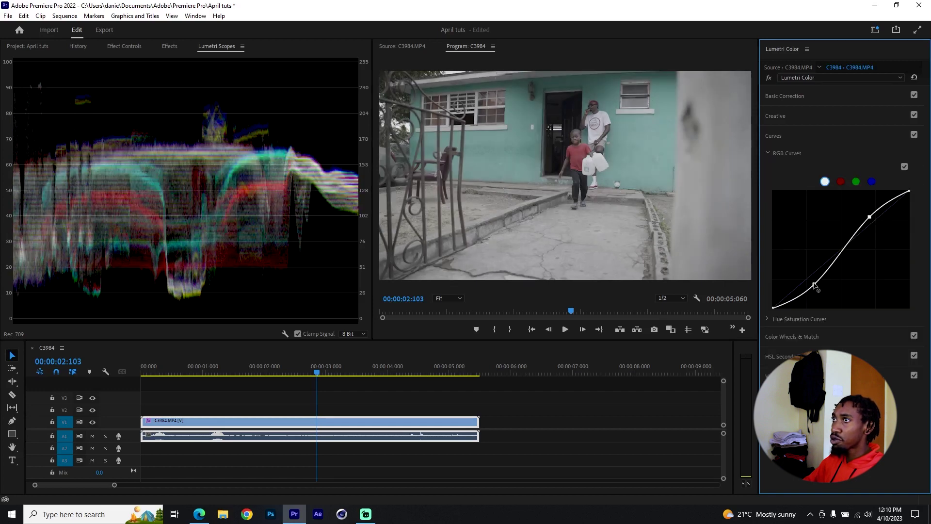
Refine the S-curve by adjusting the shadow and highlight points and pulling the end points slightly inward
left_click_drag(815, 286, 809, 290)
left_click_drag(870, 218, 876, 209)
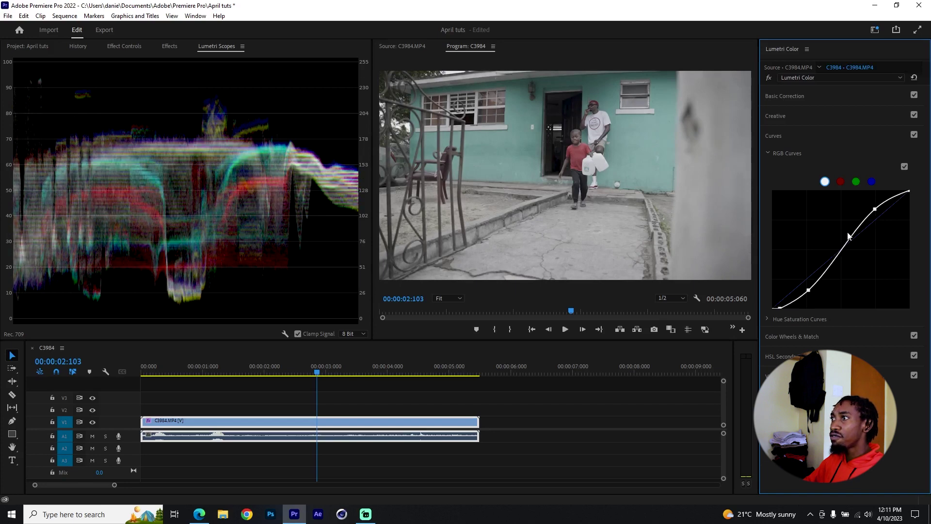
mouse_move(911, 194)
left_mouse_down()
mouse_move(916, 204)
mouse_move(905, 178)
left_mouse_up()
left_click_drag(810, 292, 812, 289)
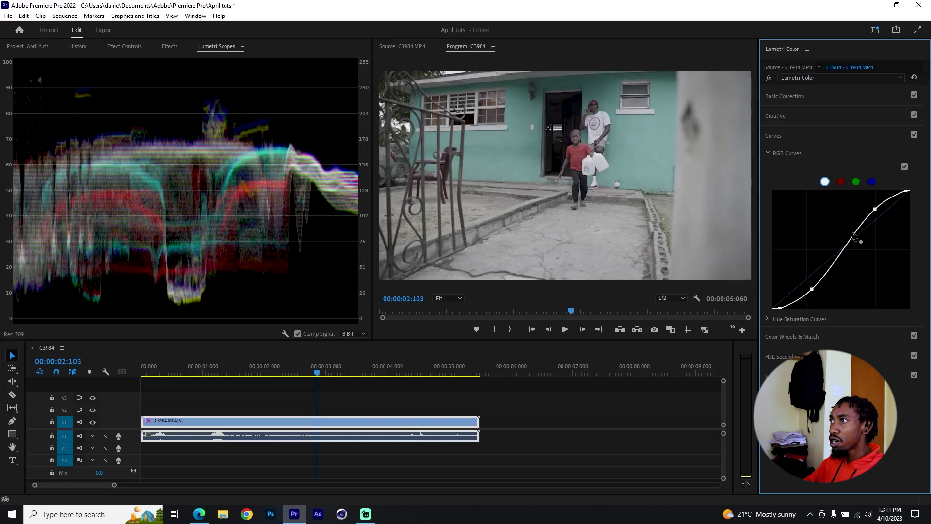
left_click_drag(875, 209, 870, 216)
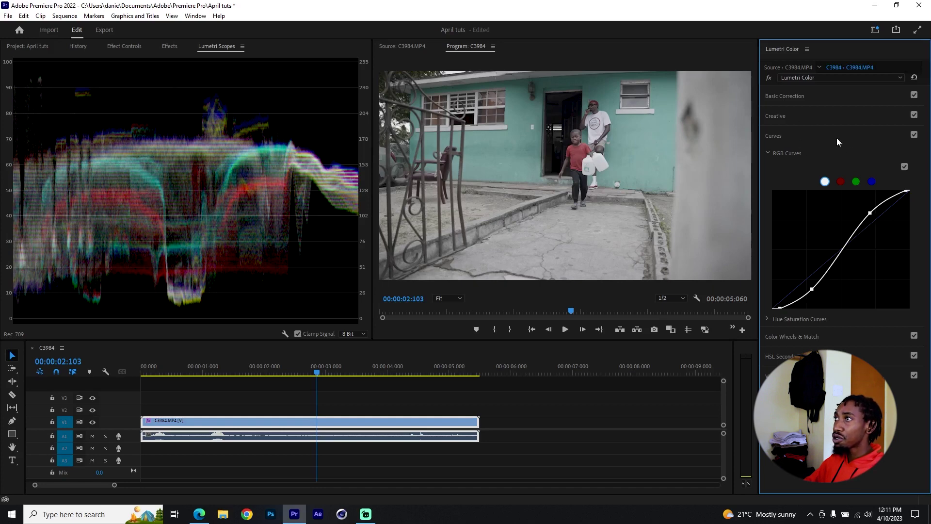
Correct the white balance in Basic Correction by sampling the white frame above the small window, for temperature 7.3 and tint 0.1
left_click(808, 93)
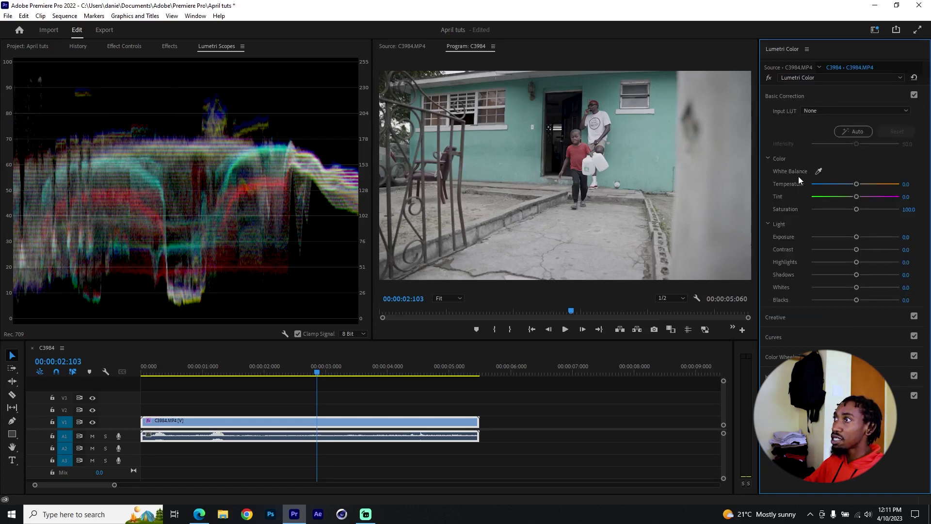
left_click(820, 171)
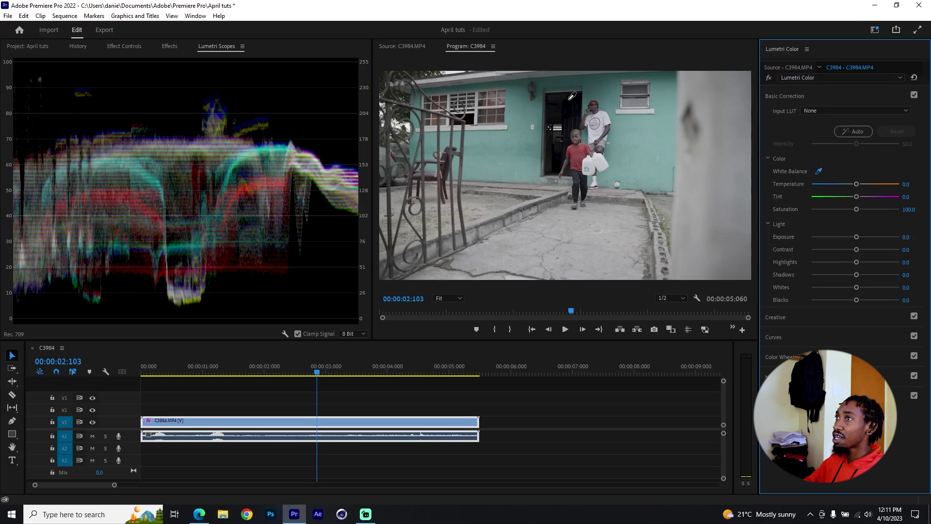
left_click(581, 97)
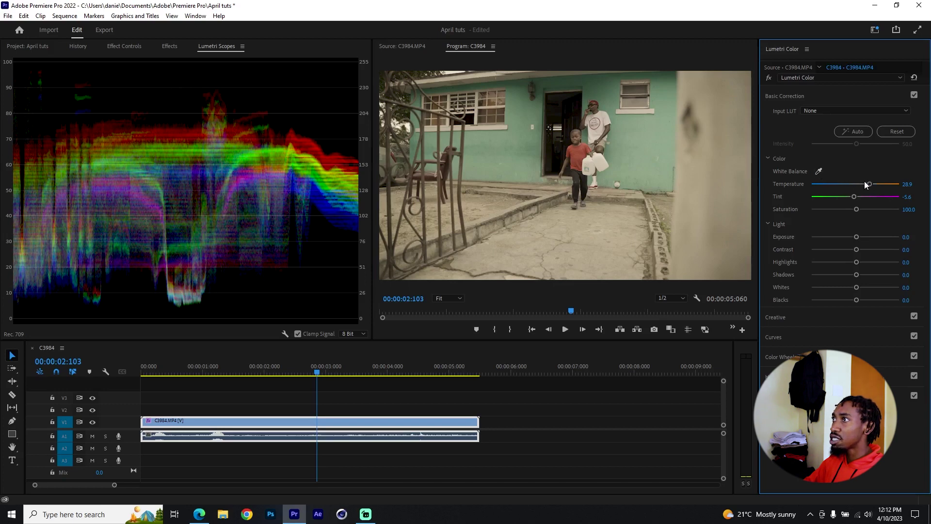
left_click(819, 172)
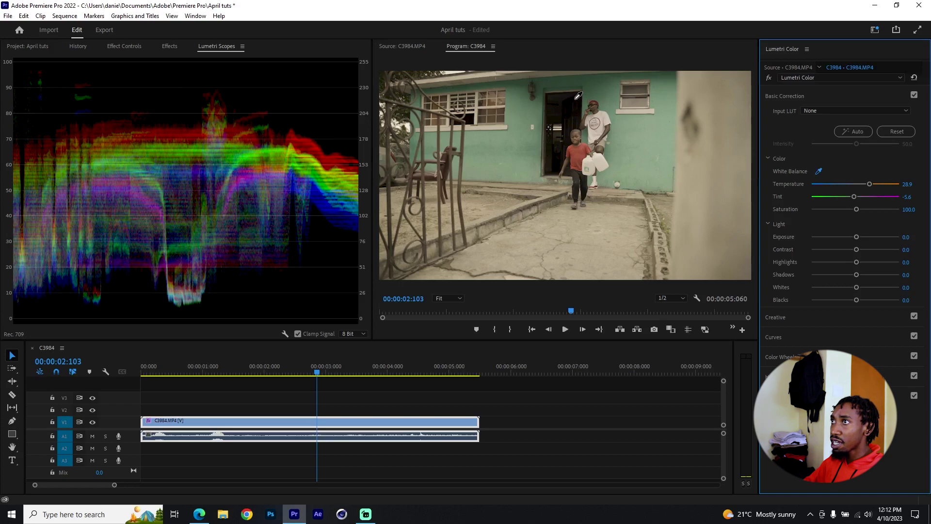
left_click(627, 85)
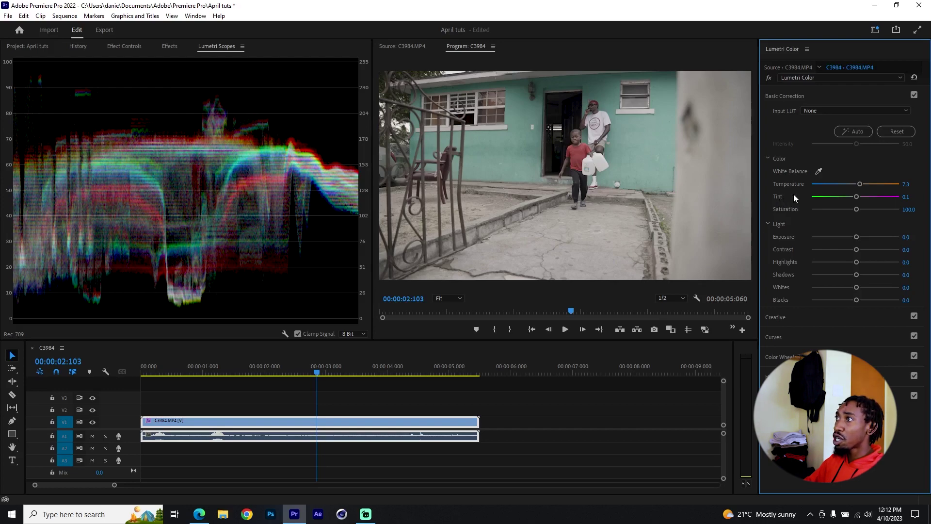
mouse_move(860, 188)
left_mouse_down()
mouse_move(844, 189)
mouse_move(856, 189)
left_mouse_up()
key("ctrl+z")
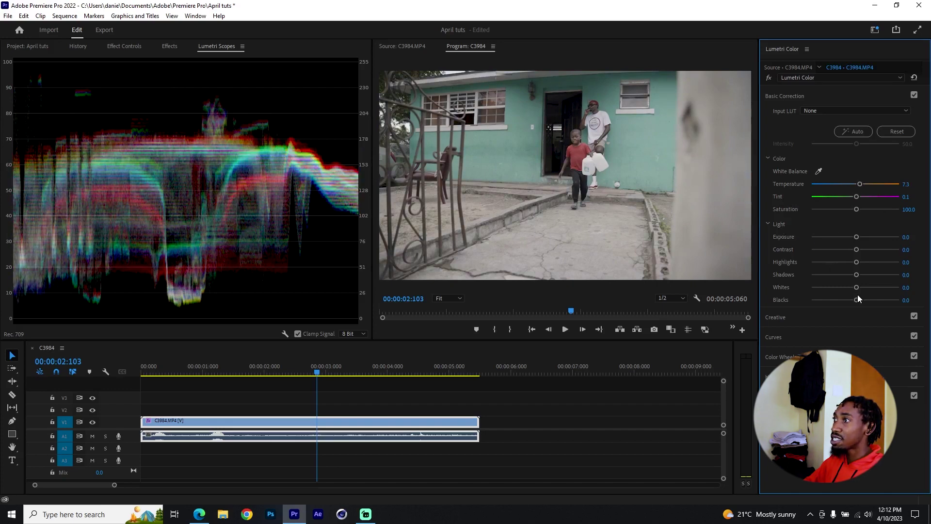
Set Shadows to -15.4, Blacks to -25.3 and Highlights to 28.6 in the Light settings
left_click_drag(856, 274, 844, 299)
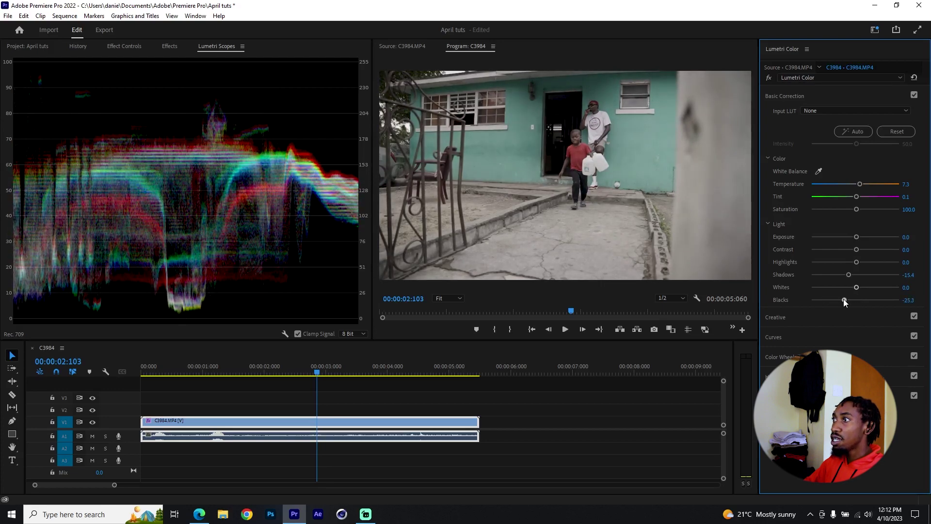
left_click_drag(858, 263, 869, 263)
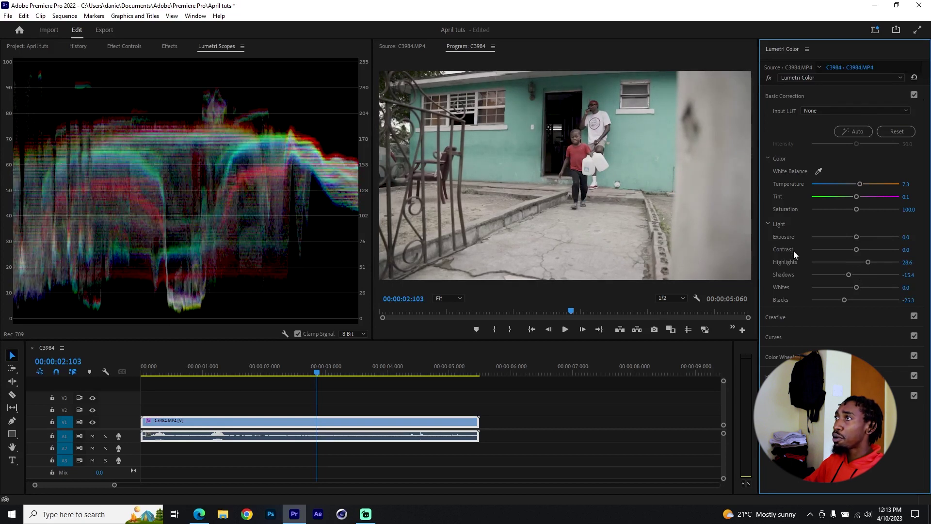
Compare the clip with the Basic Correction and Curves adjustments switched off and on, leaving both enabled
left_click(915, 96)
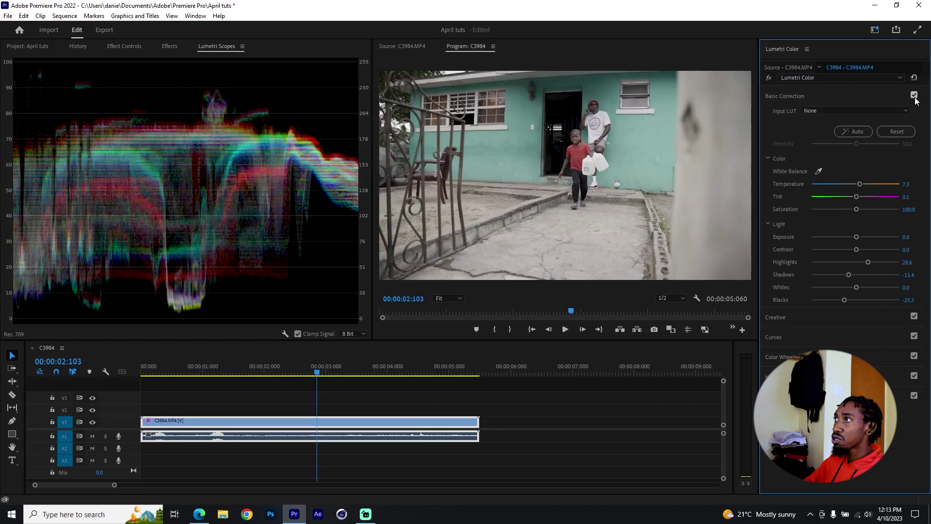
left_click(884, 97)
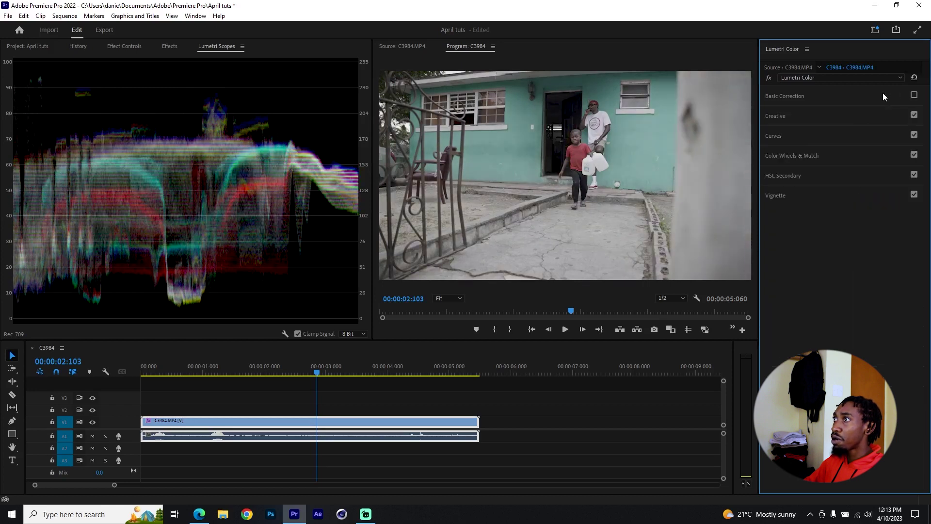
left_click(831, 136)
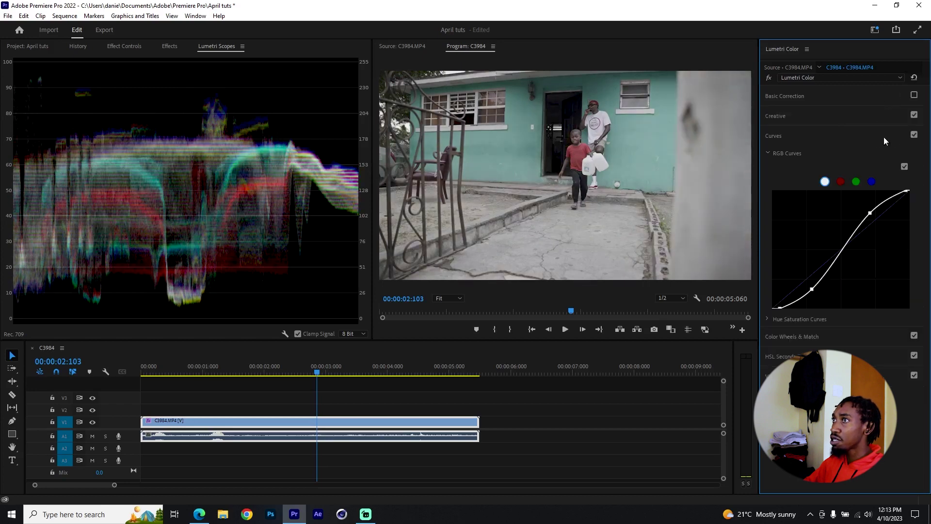
left_click(914, 135)
left_click(915, 96)
left_click(915, 96)
left_click(914, 135)
left_click(915, 96)
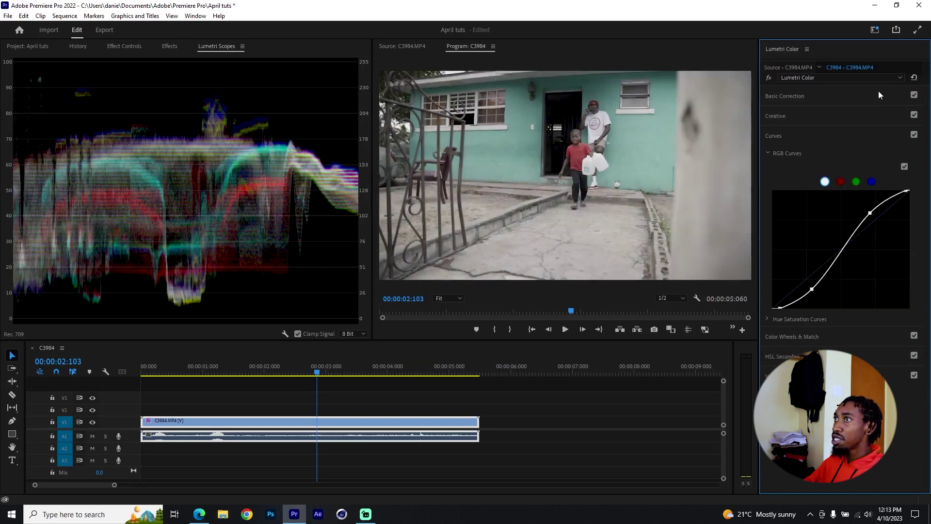
Raise the exposure to 0.1 in Basic Correction
left_click(823, 95)
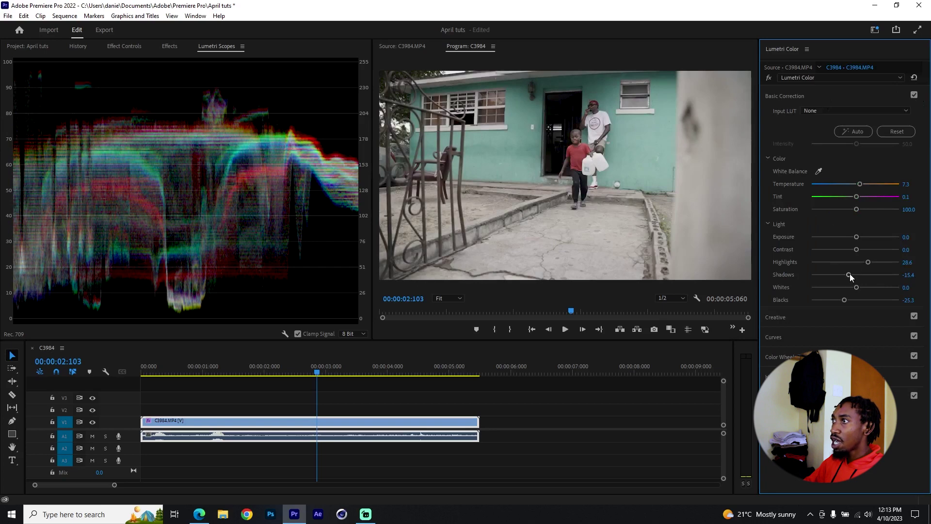
left_click_drag(855, 236, 859, 240)
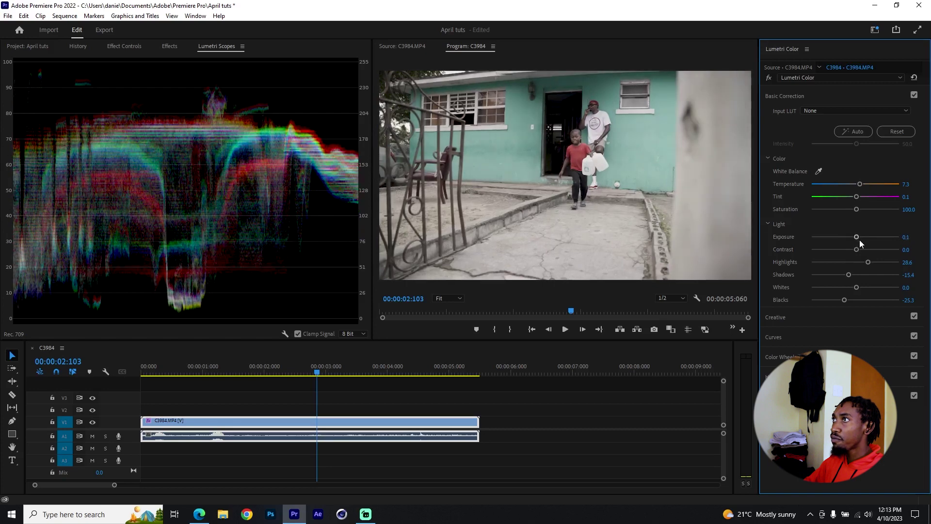
Compare the clip with the whole Lumetri Color effect off and on, and review the grade on frames around the 3-second mark
left_click(769, 78)
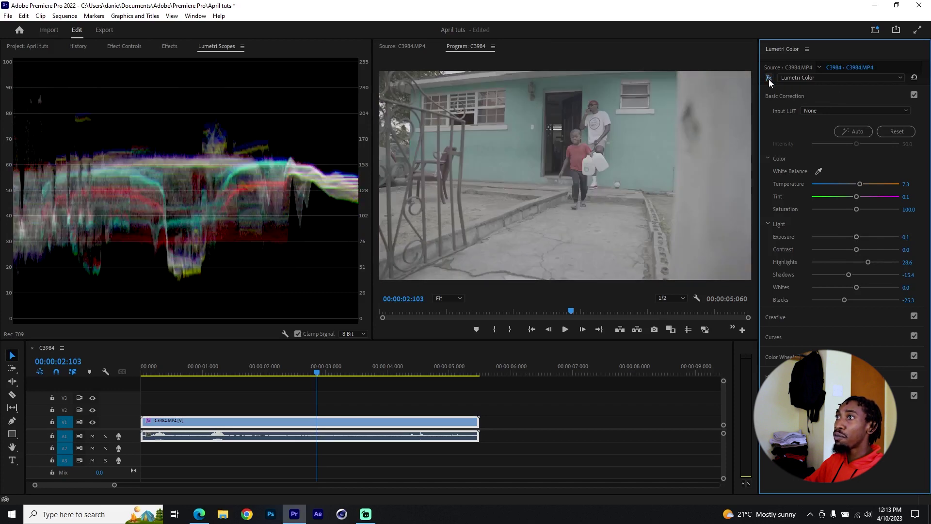
left_click(769, 79)
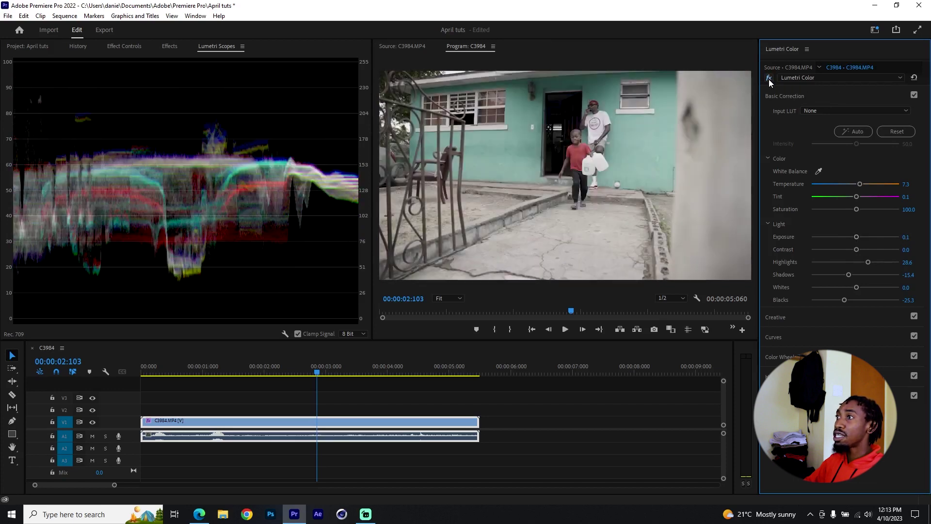
left_click_drag(312, 373, 334, 372)
left_click(353, 372)
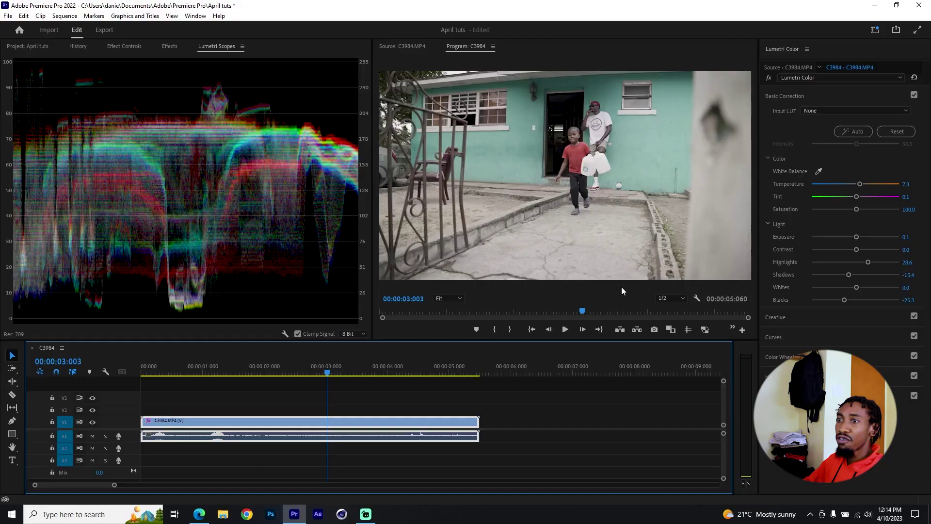
left_click_drag(327, 373, 331, 372)
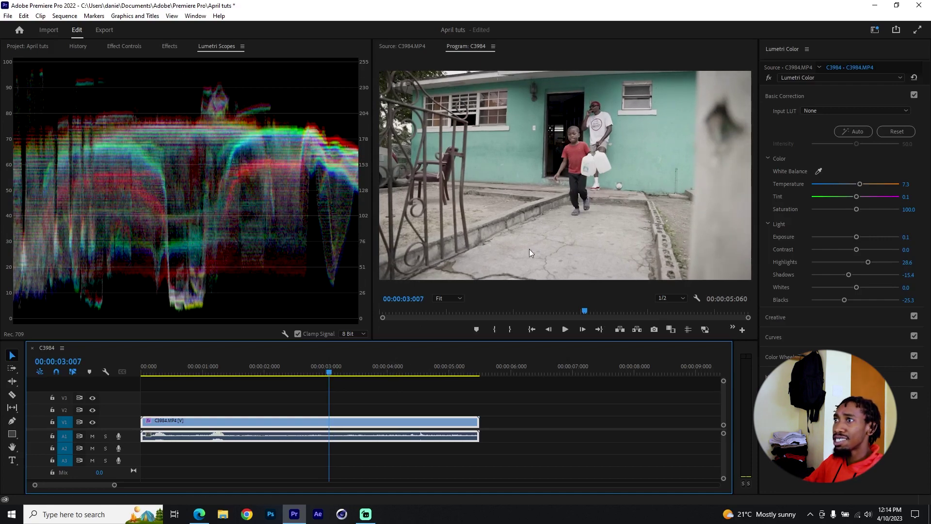
left_click(809, 94)
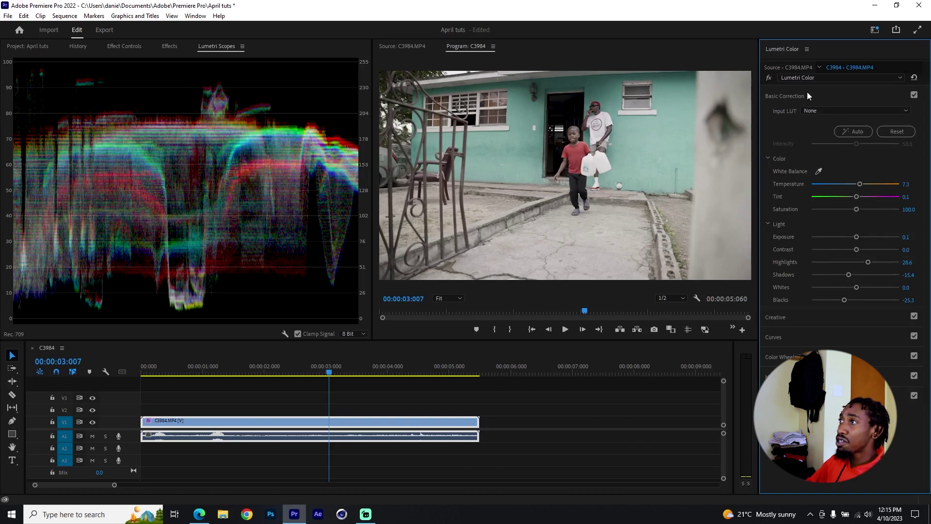
Start an HSL Secondary key on the teal house wall by adding a color sample beside the man
left_click(805, 96)
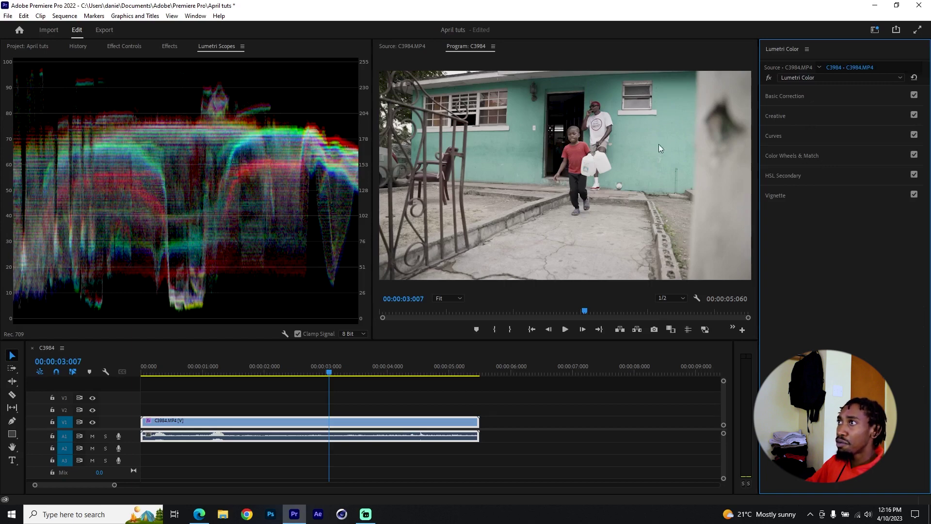
left_click(797, 175)
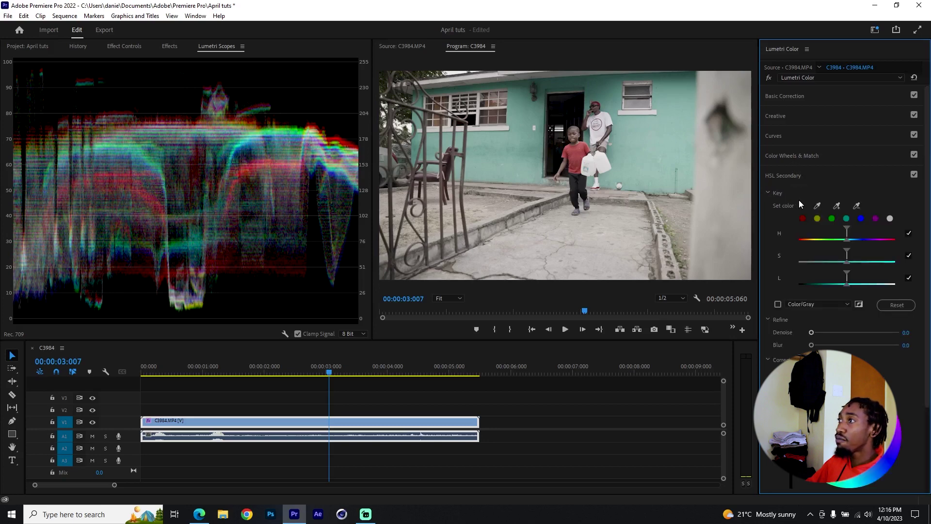
left_click(837, 206)
left_click(674, 122)
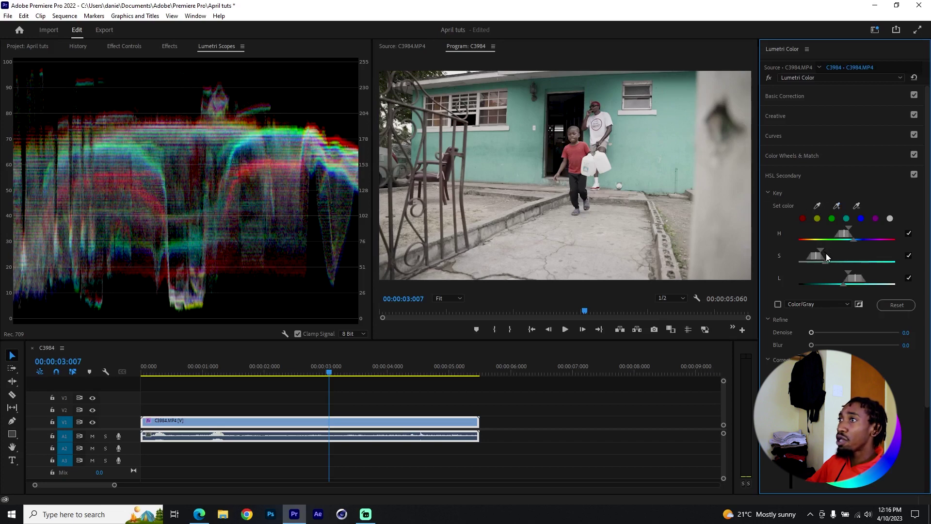
Preview the wall key as a Color/Gray mask, check the other mask options, and return to the full image
left_click(778, 305)
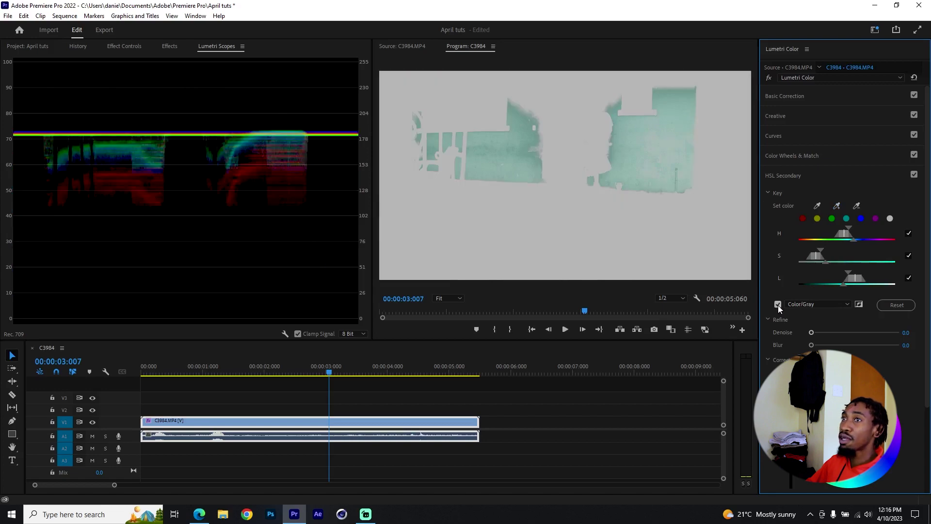
left_click(778, 305)
left_click(778, 305)
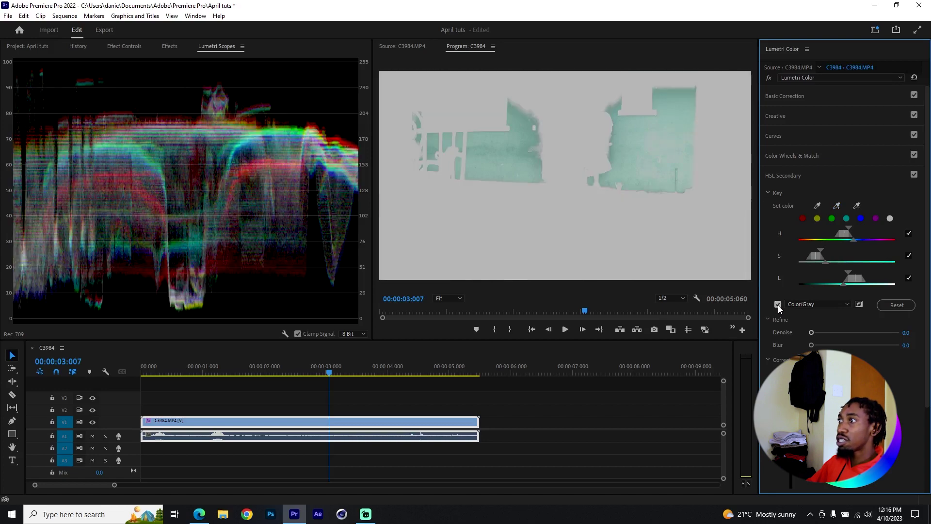
left_click(778, 304)
left_click(796, 303)
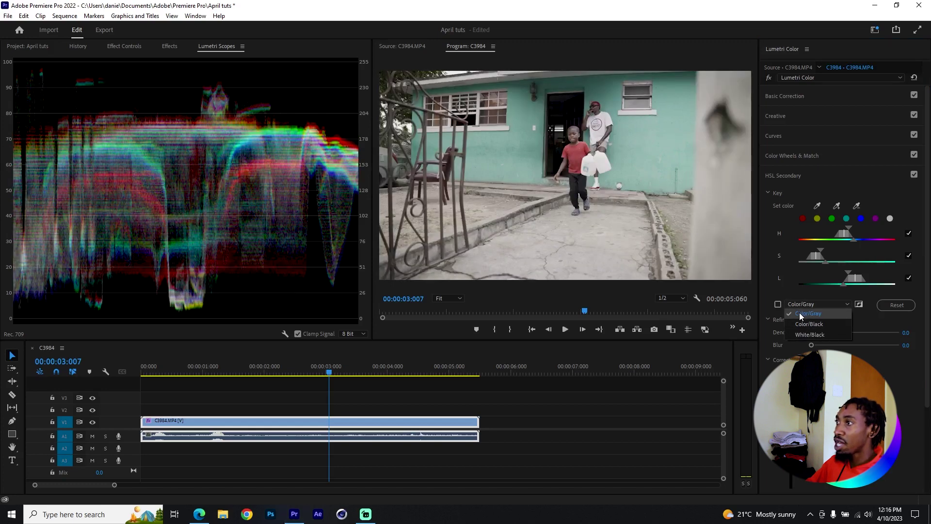
left_click(880, 175)
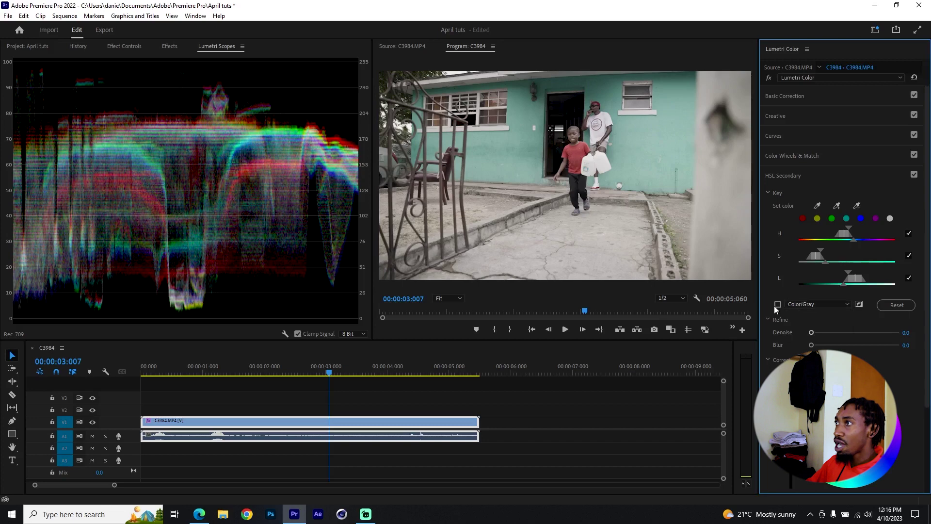
Extend the wall key with samples from the darker area under the roof and check its mask
left_click(837, 206)
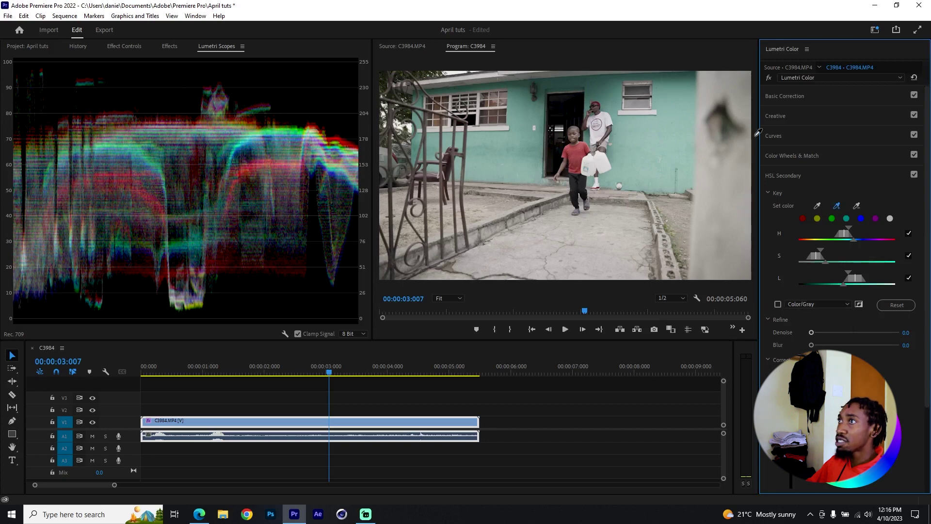
left_click(599, 76)
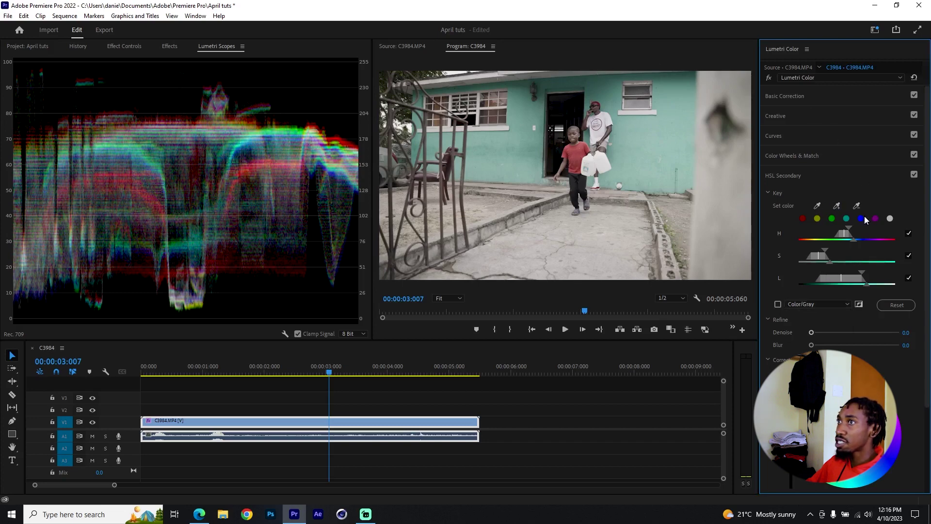
left_click(837, 207)
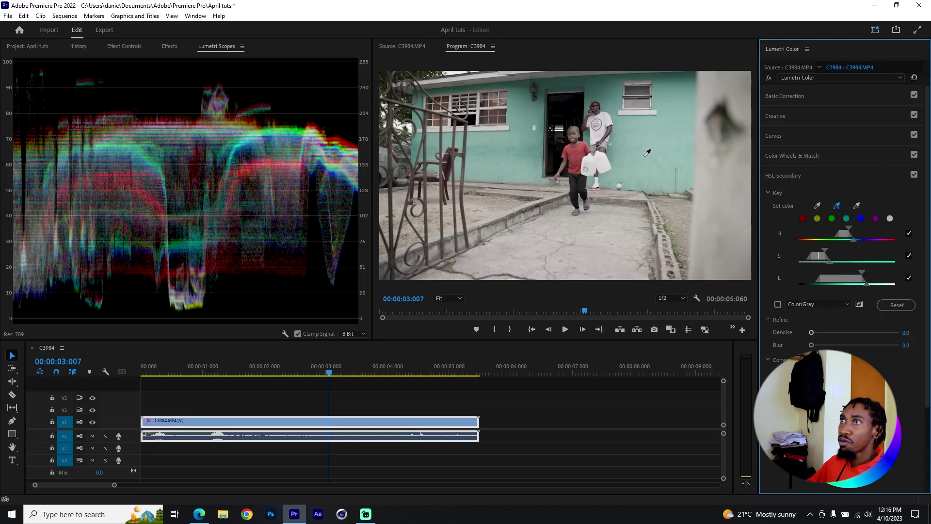
left_click(418, 102)
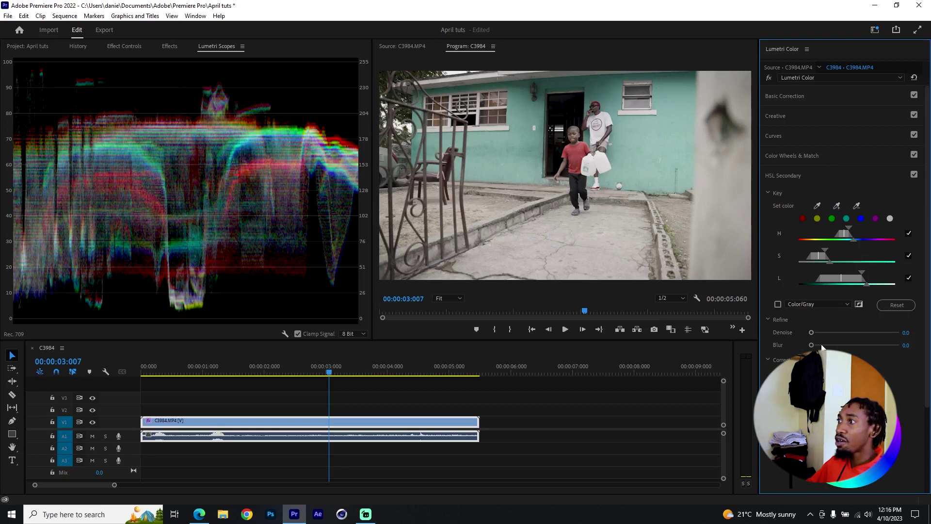
left_click(779, 304)
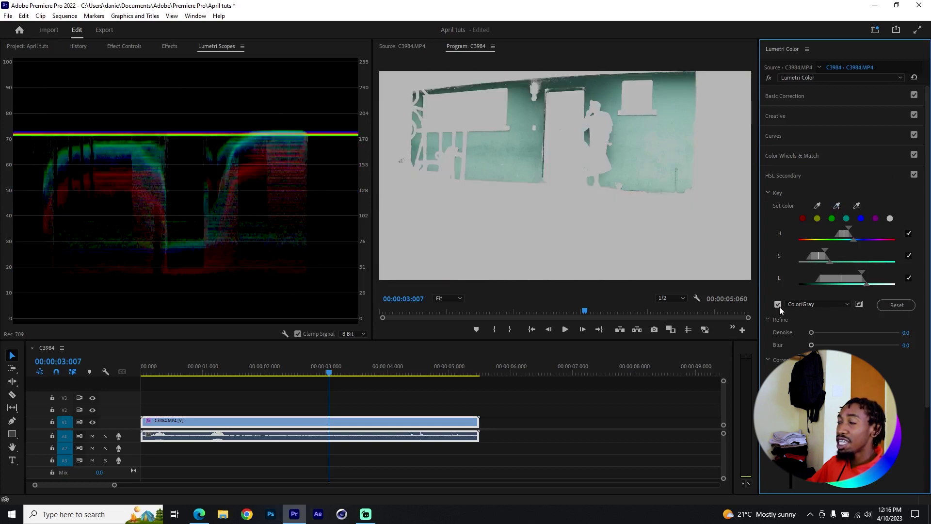
left_click(779, 306)
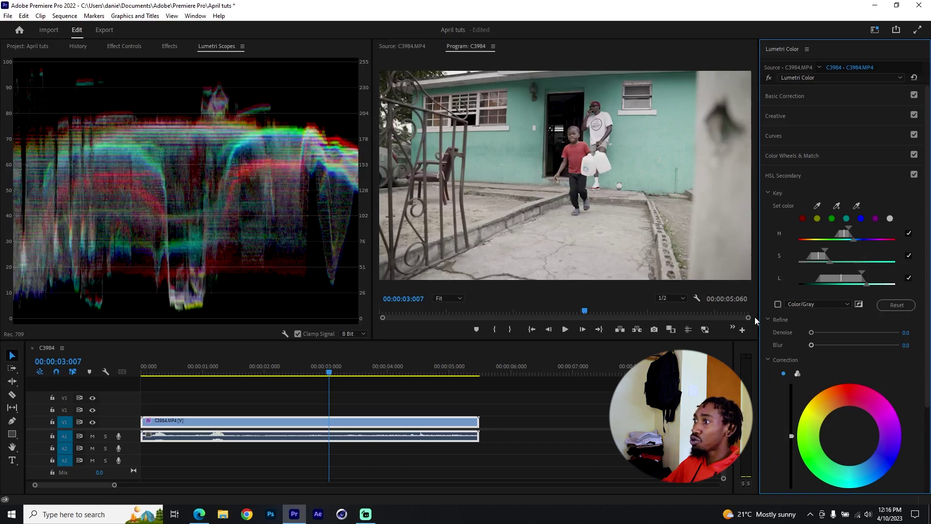
Tint the keyed wall toward cyan-blue with the HSL Secondary correction wheel after trying green and red tints
scroll(824, 380, "down", 2)
scroll(820, 398, "down", 3)
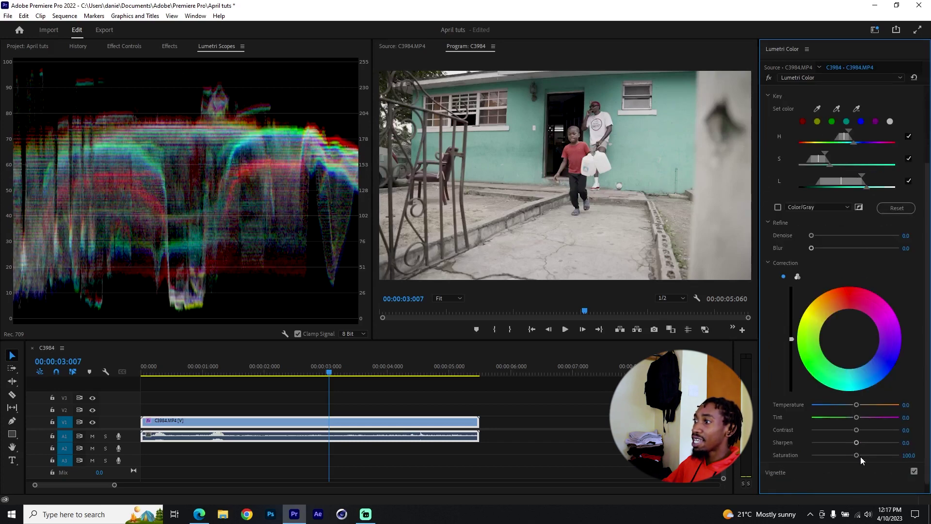
left_click_drag(856, 455, 878, 457)
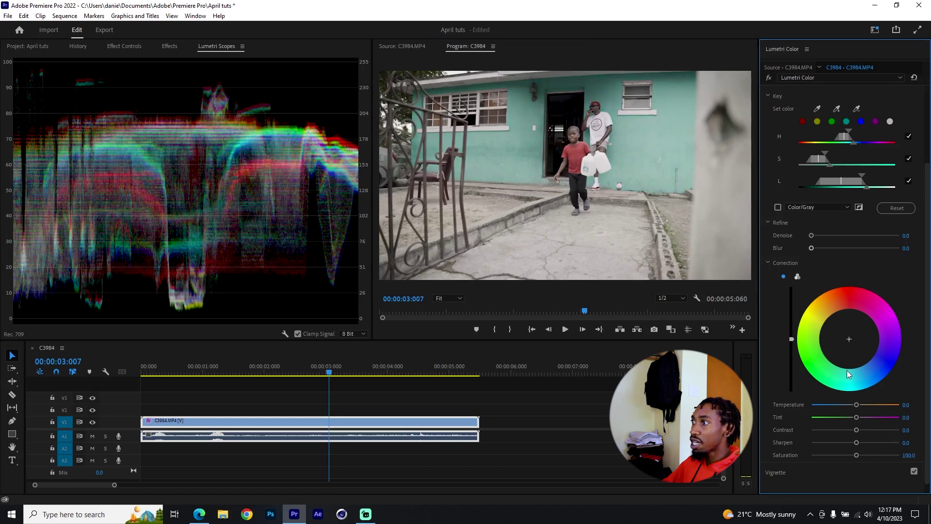
left_click_drag(844, 337, 846, 334)
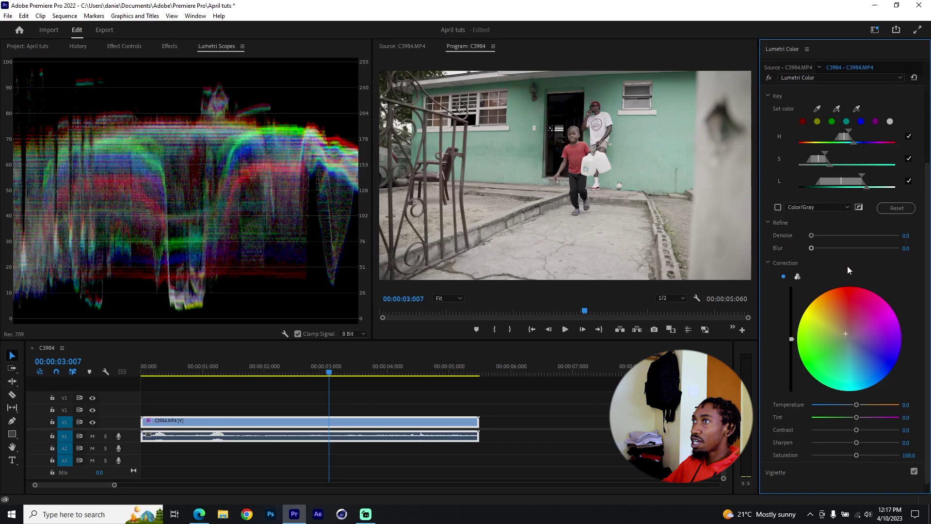
left_click(852, 307)
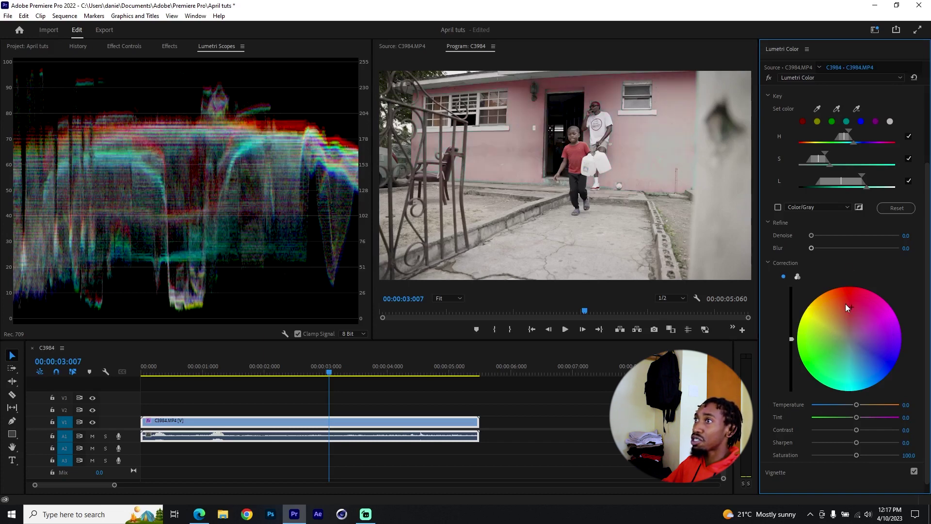
left_click(851, 365)
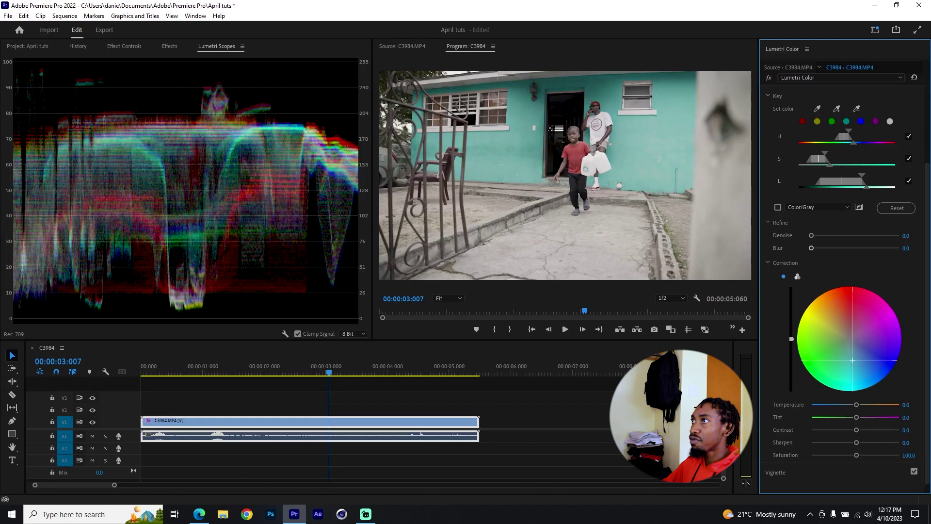
Compare the clip with the whole Lumetri effect and the HSL Secondary section off and on, leaving both enabled
left_click(769, 78)
left_click(769, 78)
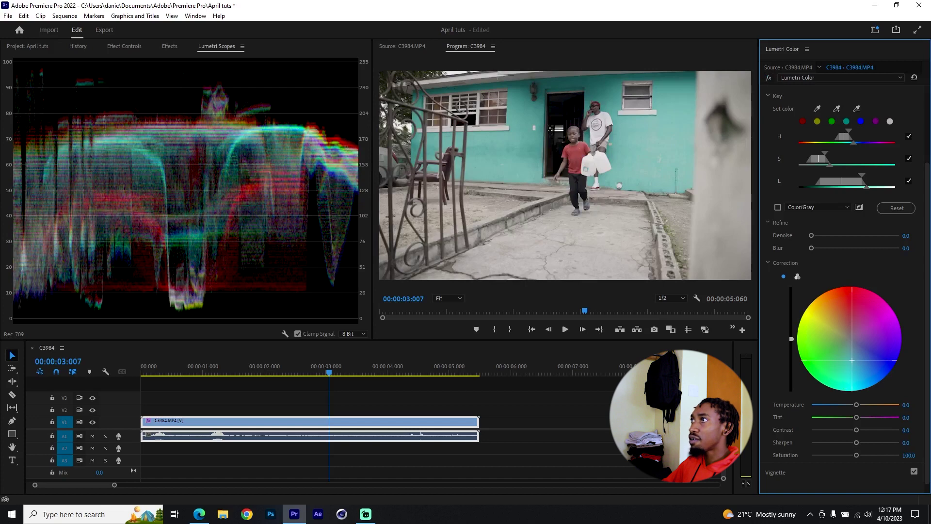
scroll(922, 133, "up", 2)
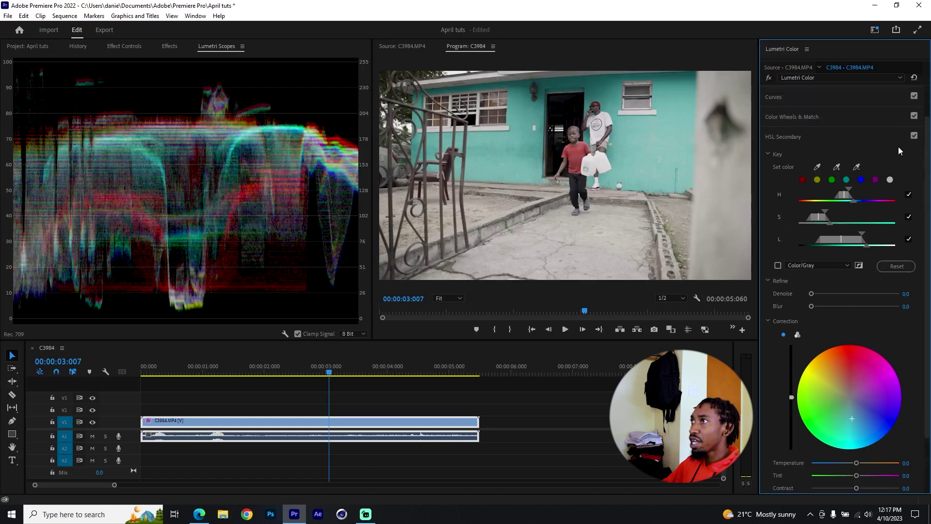
left_click(914, 137)
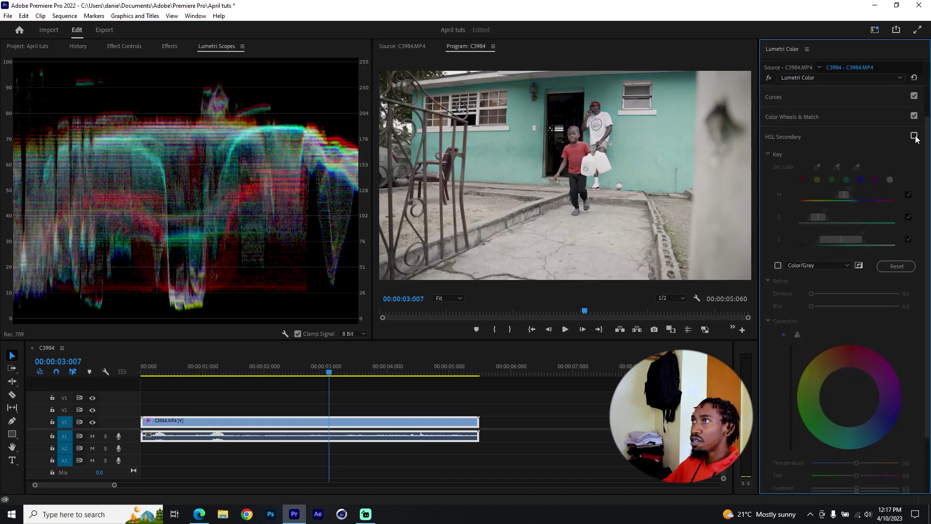
left_click(914, 137)
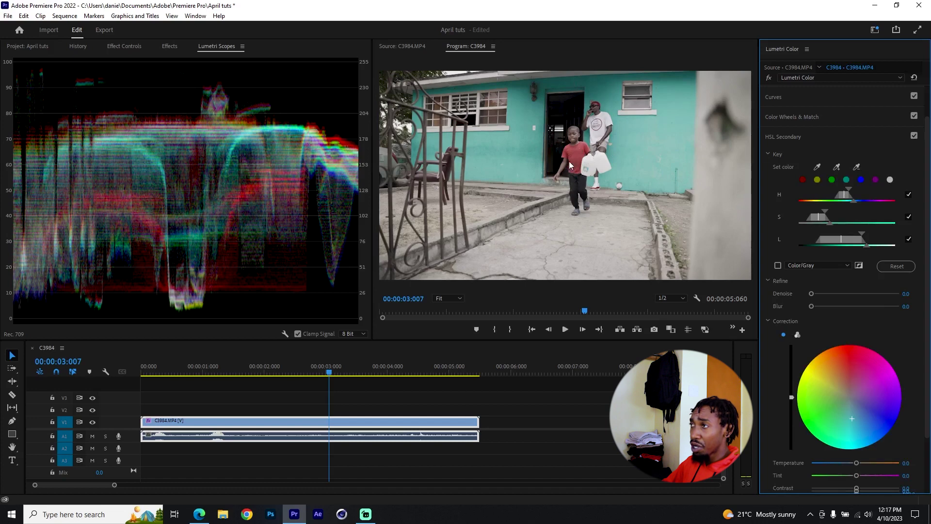
left_click(811, 136)
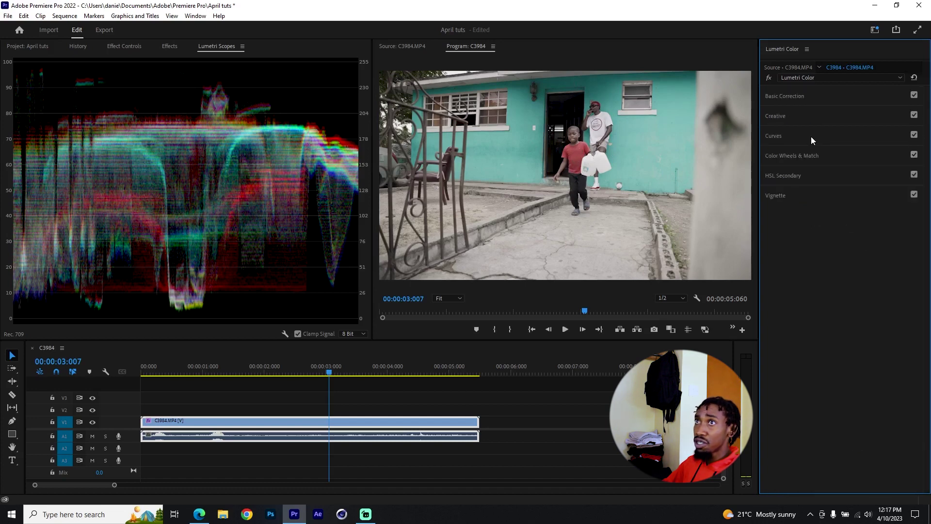
Rename the clip's Lumetri Color effect as LUMETRI BASE COLOR
left_click(268, 421)
left_click(124, 47)
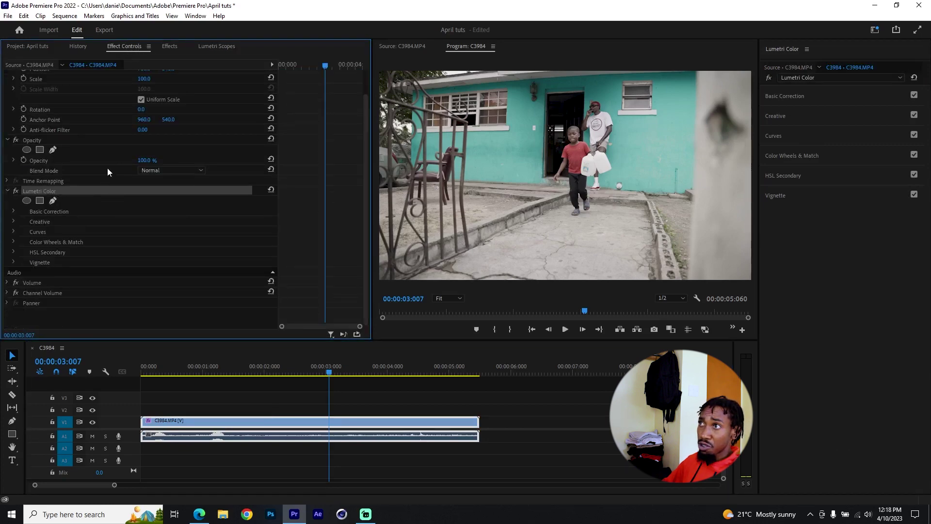
right_click(57, 191)
left_click(80, 199)
type("LUMETRI BASE COLOR")
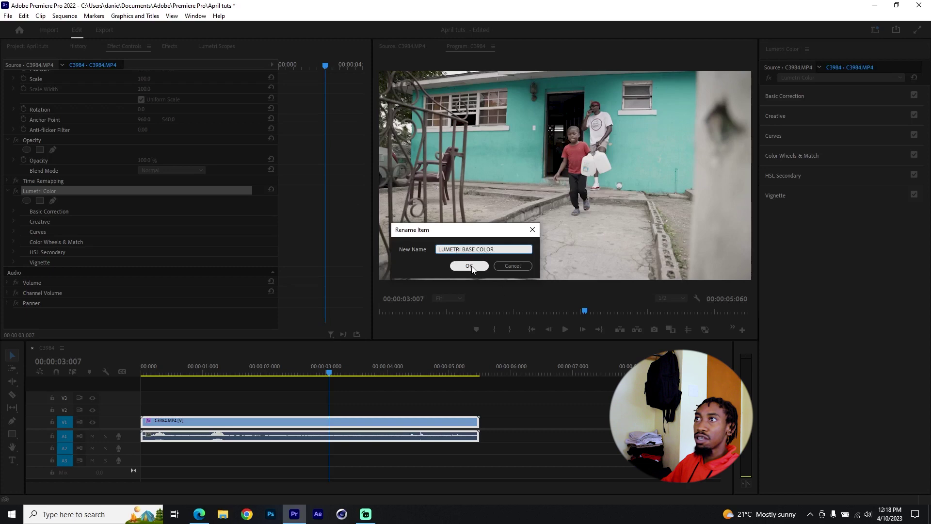
left_click(470, 267)
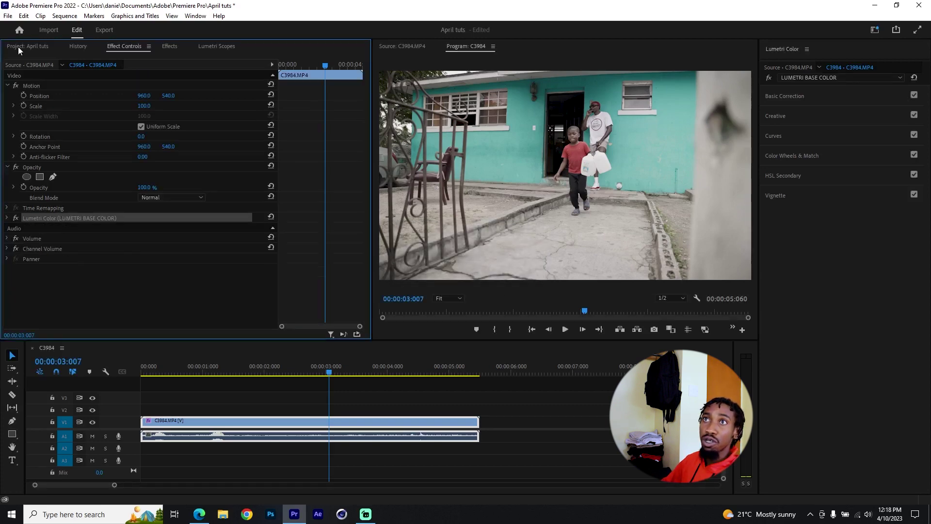
Search the effects for lumetri and apply a second Lumetri Color effect to the C3984.MP4 clip
left_click(170, 46)
left_click(54, 59)
type("lumet")
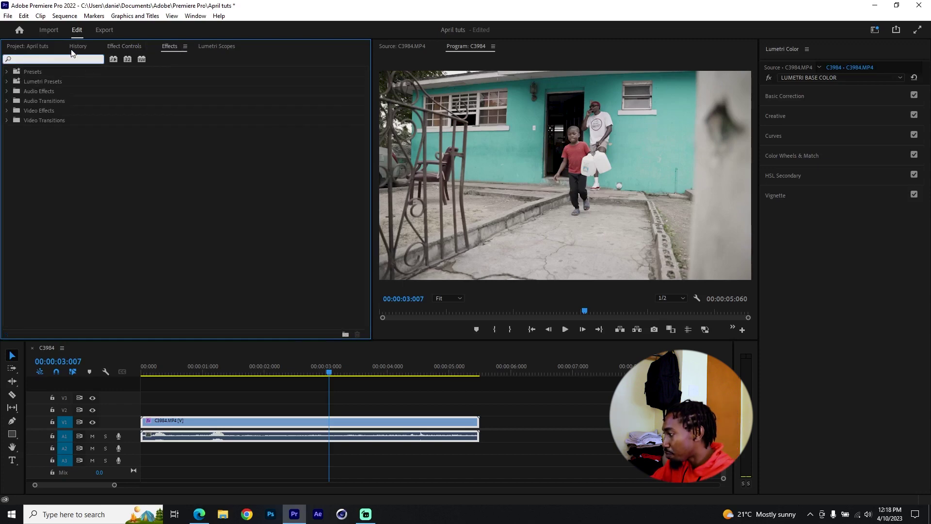
type("ri")
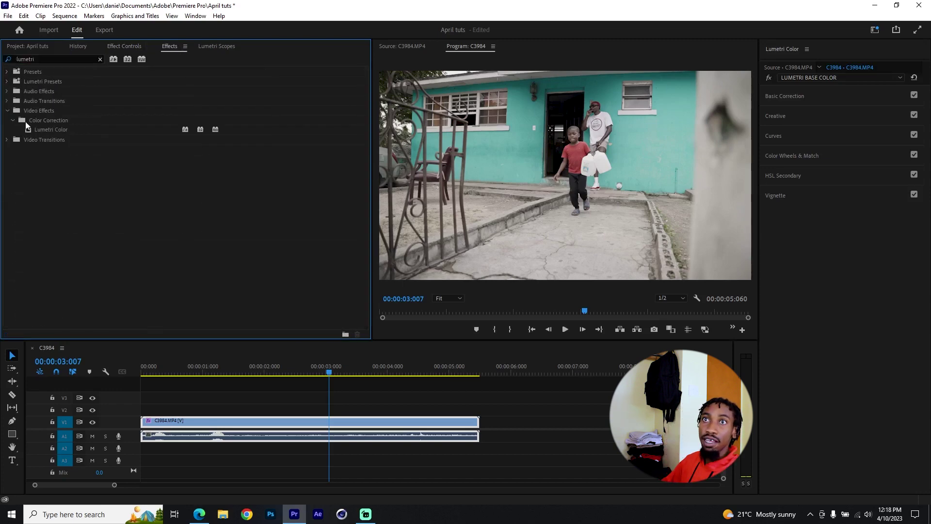
left_click_drag(42, 130, 329, 417)
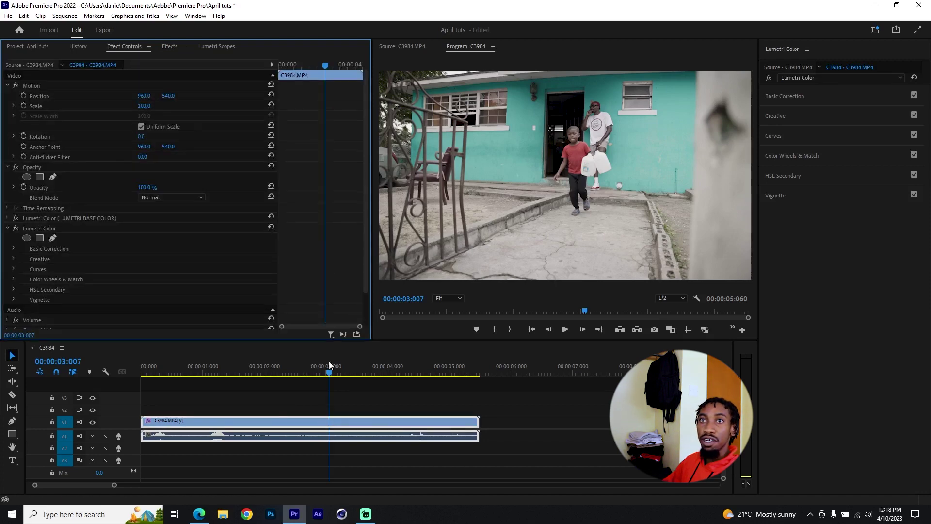
Key the boy's red shirt in the second Lumetri Color effect's HSL Secondary and show its Color/Gray mask
scroll(313, 245, "down", 2)
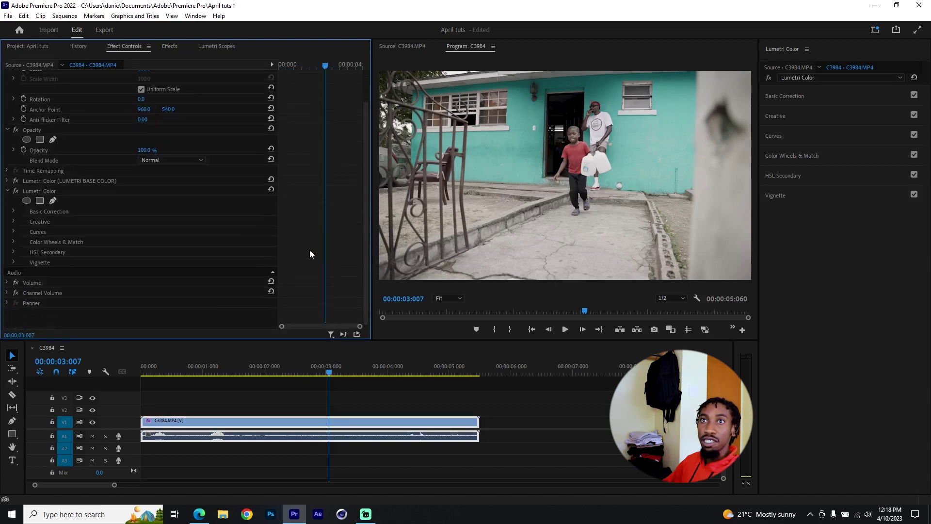
left_click(45, 189)
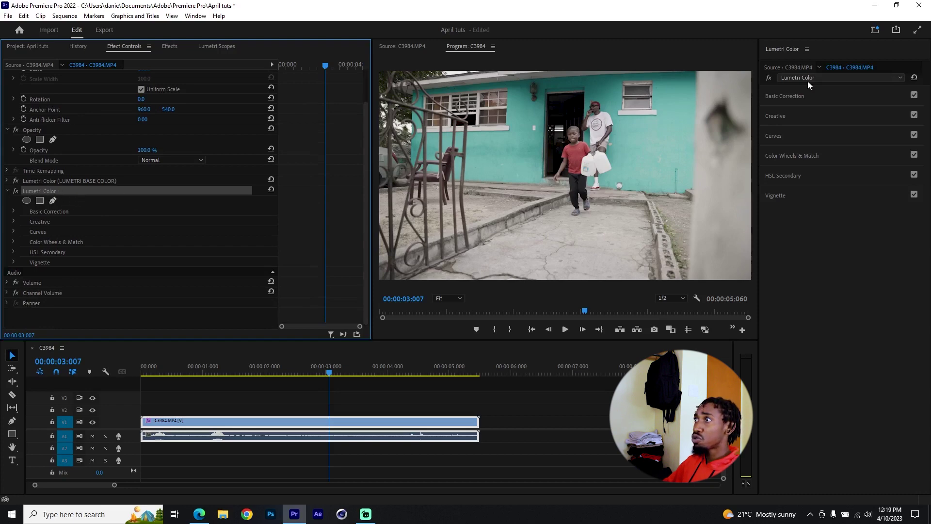
left_click(803, 174)
left_click(838, 207)
left_click(578, 165)
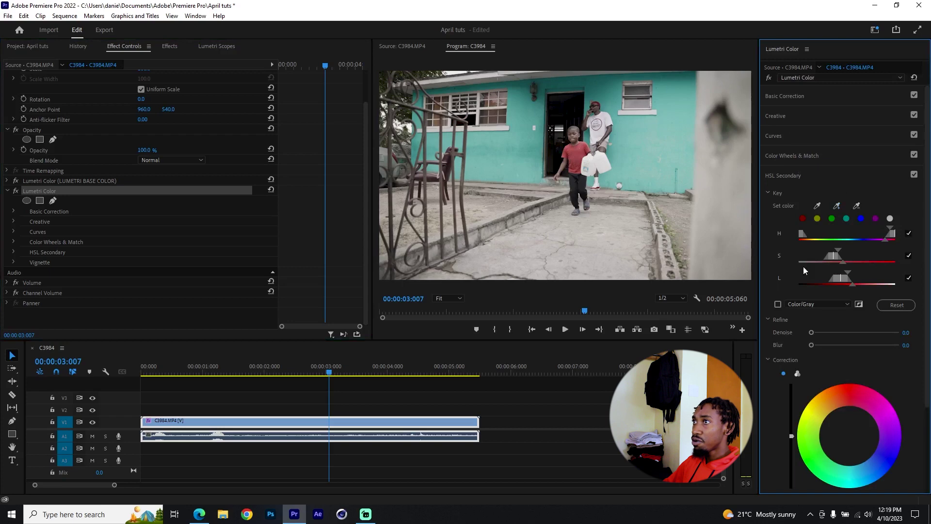
left_click(779, 305)
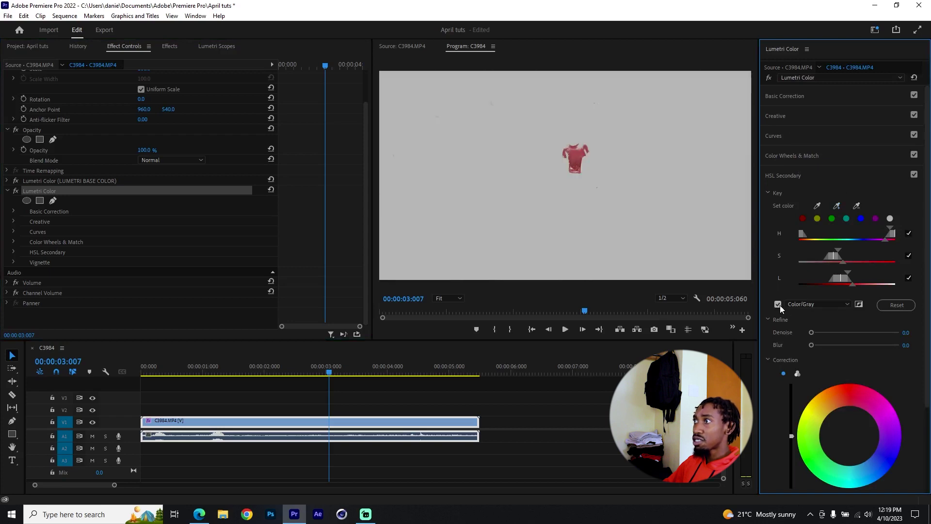
Add another shirt sample to widen the red key and turn off the mask preview
left_click(838, 207)
left_click(578, 162)
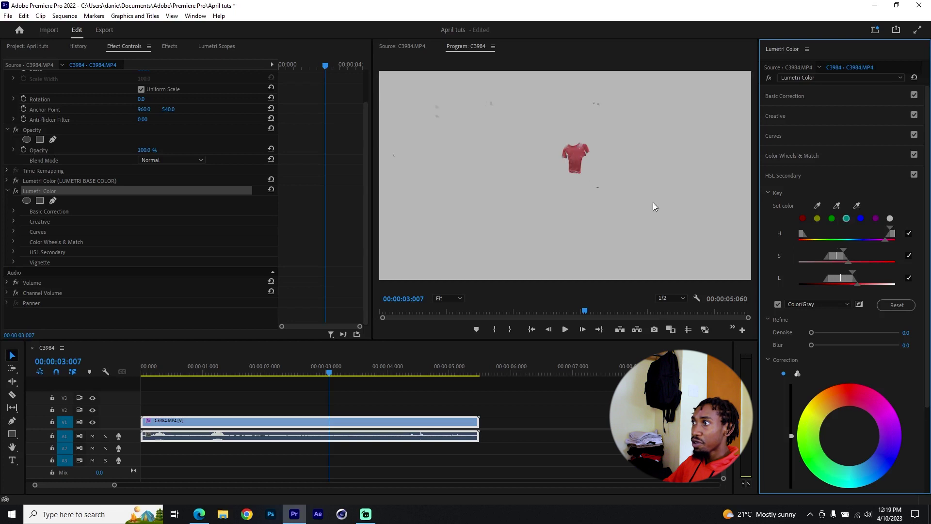
left_click(778, 305)
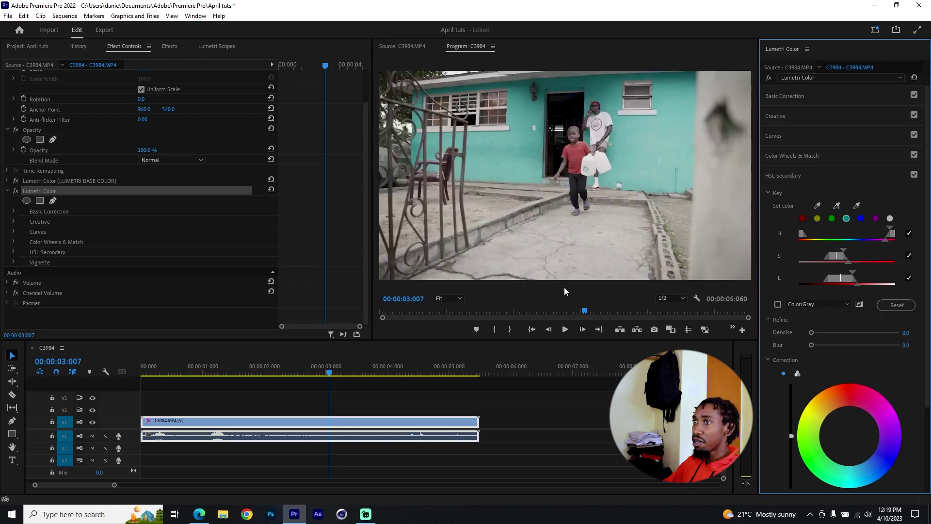
Resample the boy's red shirt at enlarged view to extend the key, check its Color/Gray mask, and return the preview to Fit
left_click(447, 298)
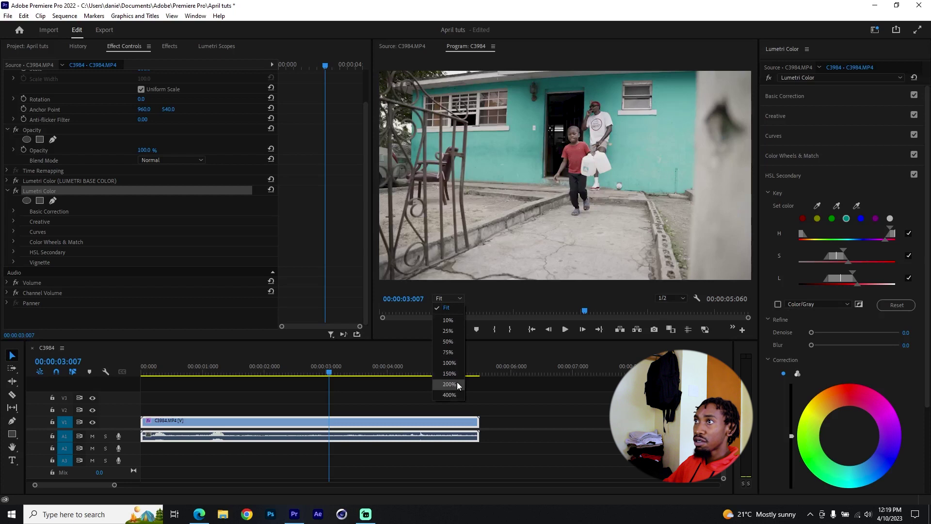
left_click(447, 384)
scroll(747, 162, "up", 5)
left_click(834, 204)
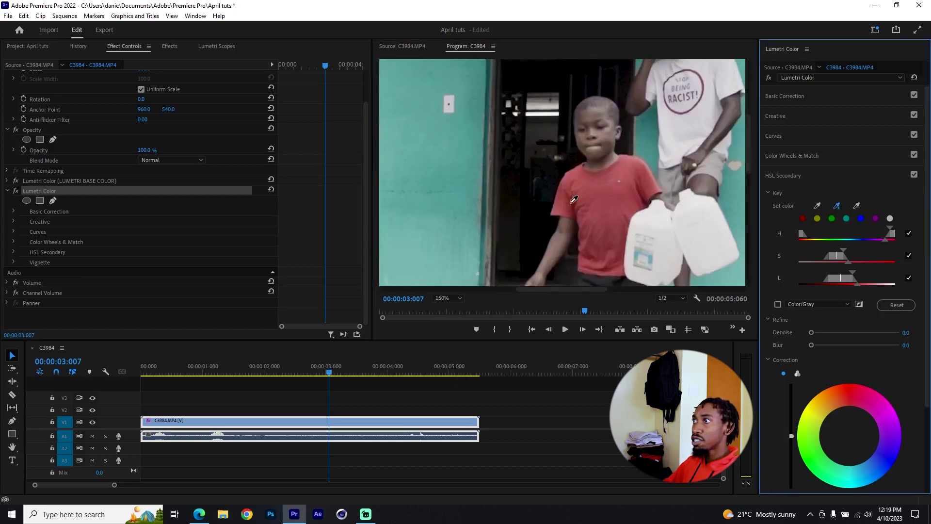
left_click(779, 304)
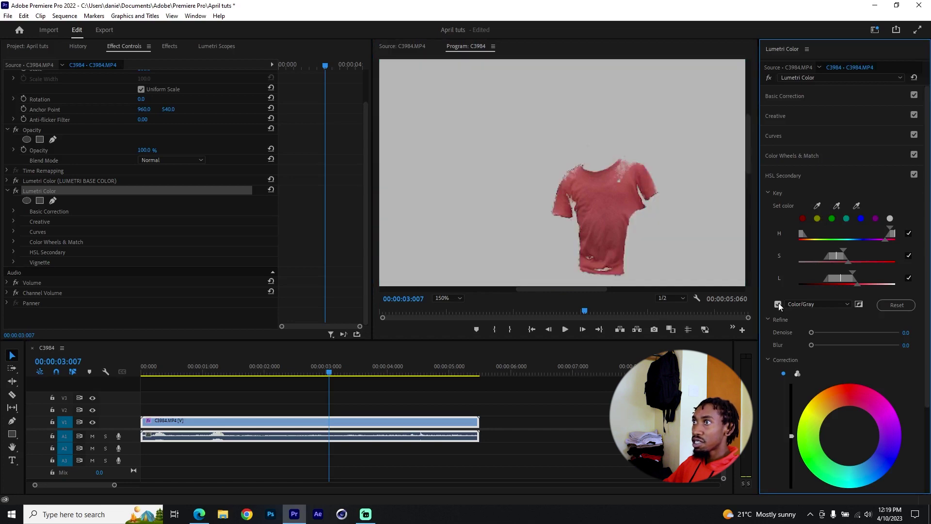
left_click(779, 304)
left_click(447, 298)
left_click(451, 312)
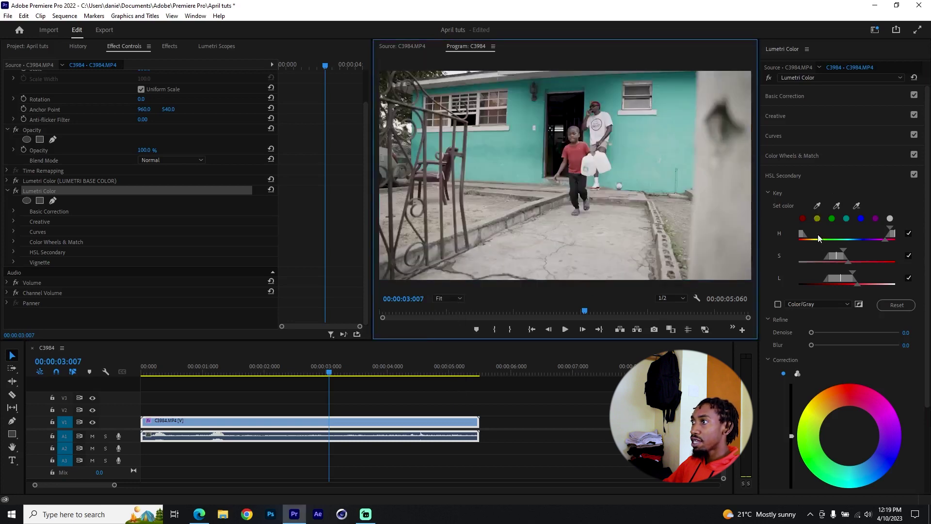
Shift the keyed shirt's HSL Secondary correction color moderately toward red and compare the image with the effect bypassed
scroll(858, 369, "down", 1)
left_click(852, 380)
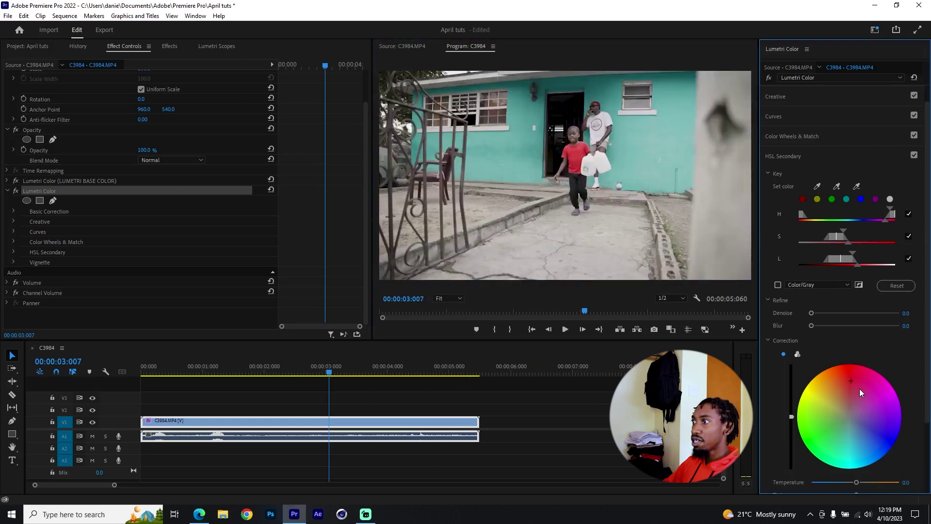
left_click(851, 393)
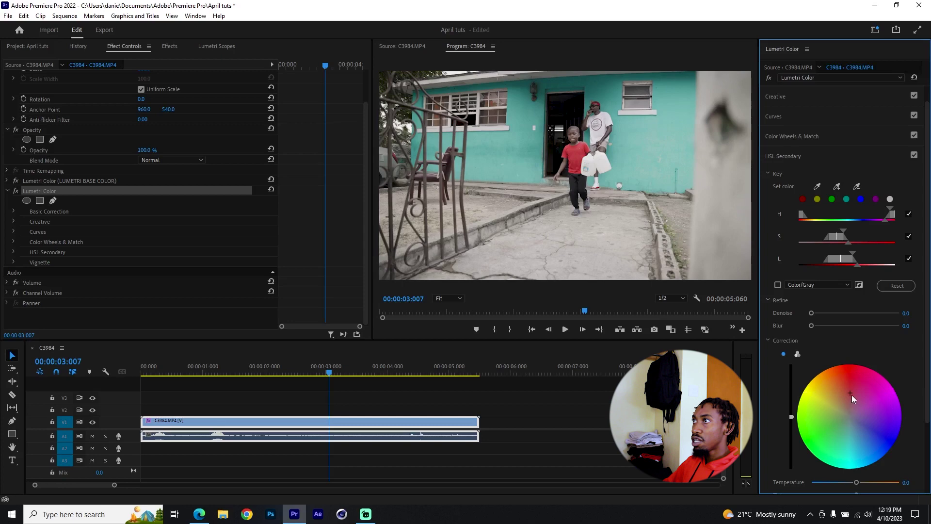
left_click(769, 77)
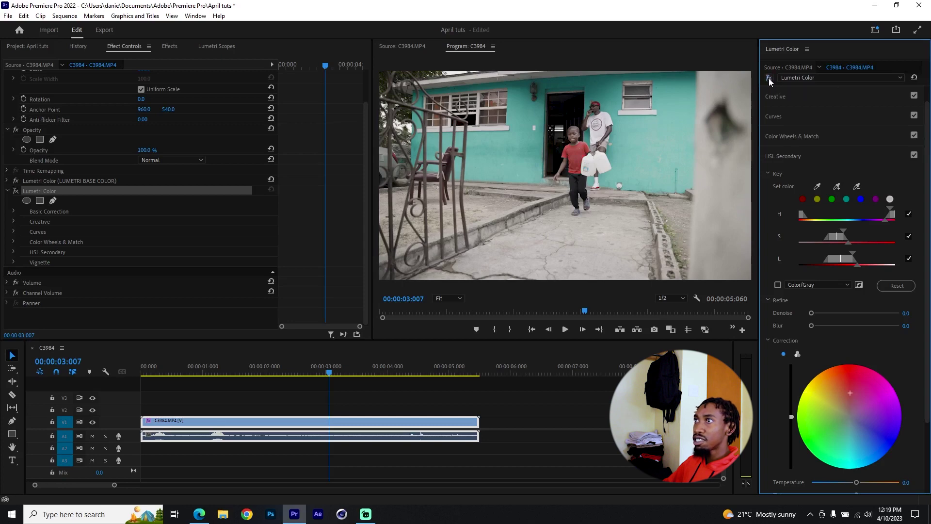
left_click(769, 78)
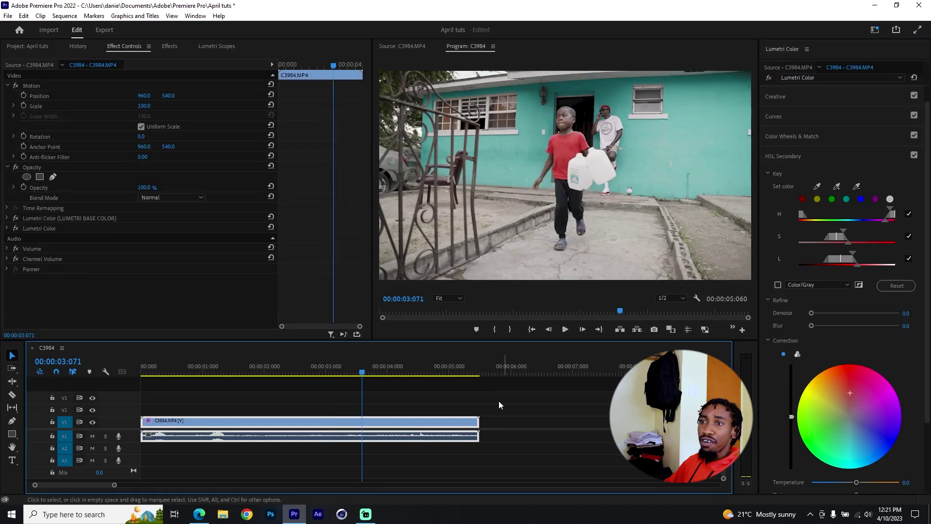
Compare the clip before and after grading by disabling both Lumetri Color effects and re-enabling them one at a time
left_click(499, 402)
left_click(273, 371)
left_click_drag(273, 371, 312, 372)
left_click(323, 405)
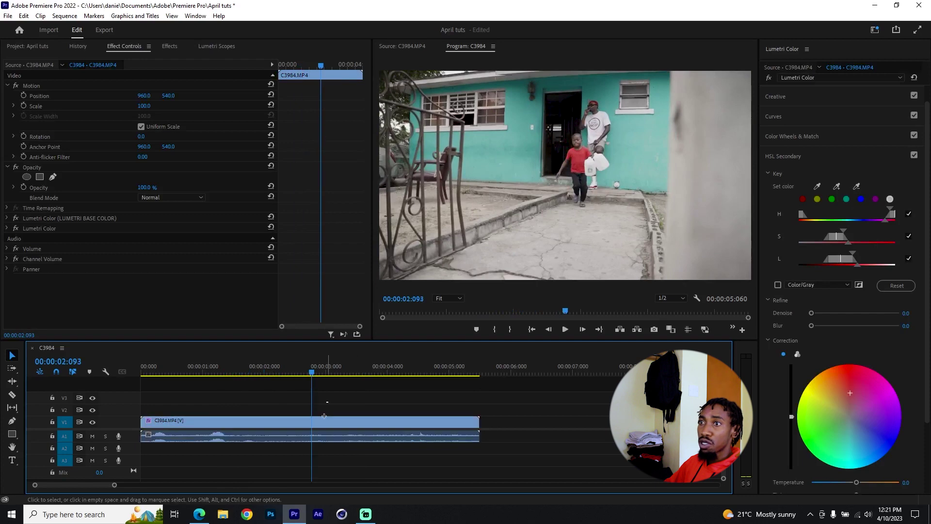
left_click(325, 425)
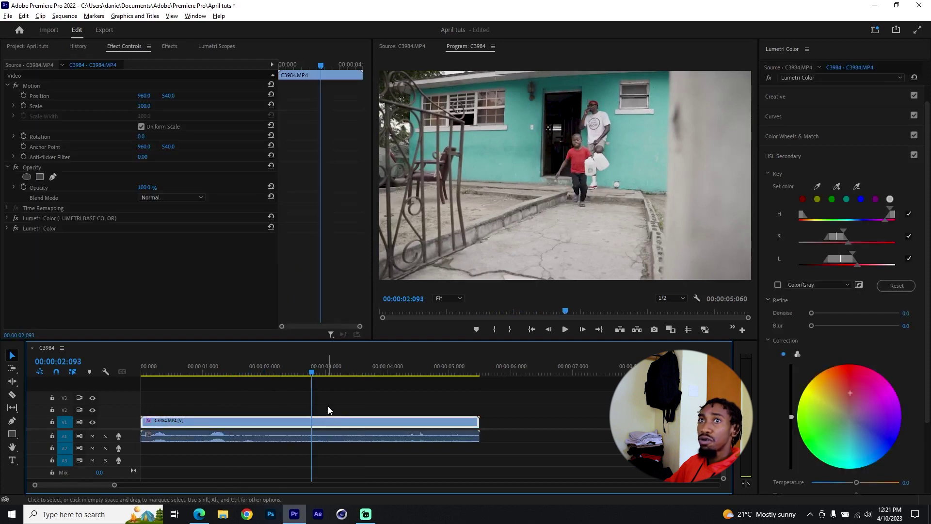
left_click(16, 218)
left_click(15, 228)
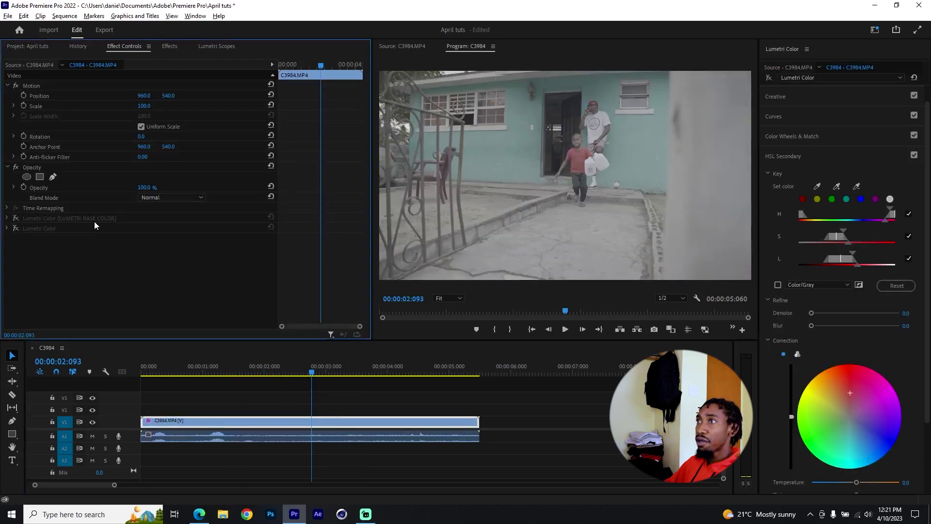
left_click(15, 217)
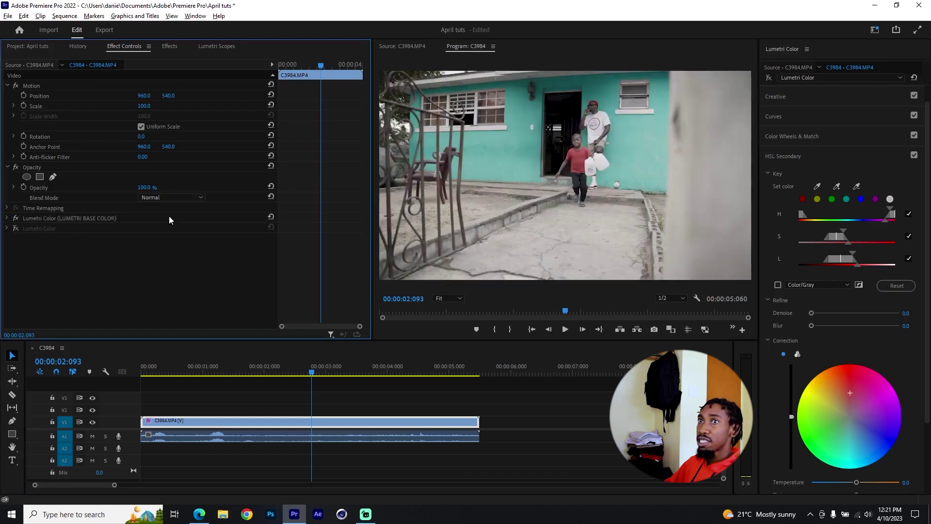
left_click(15, 228)
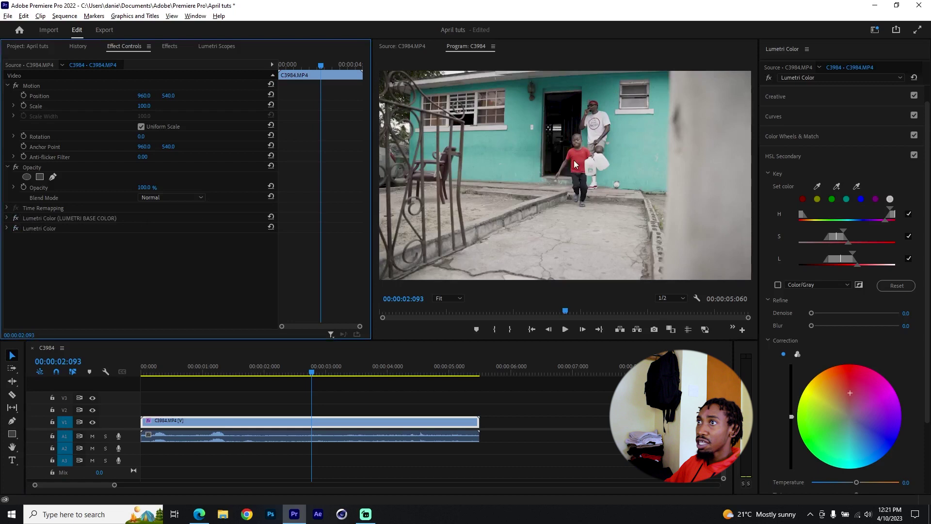
Lower Shadows to -24.2 in the second Lumetri Color effect's Basic Correction, checking the result at different frames
left_click(39, 230)
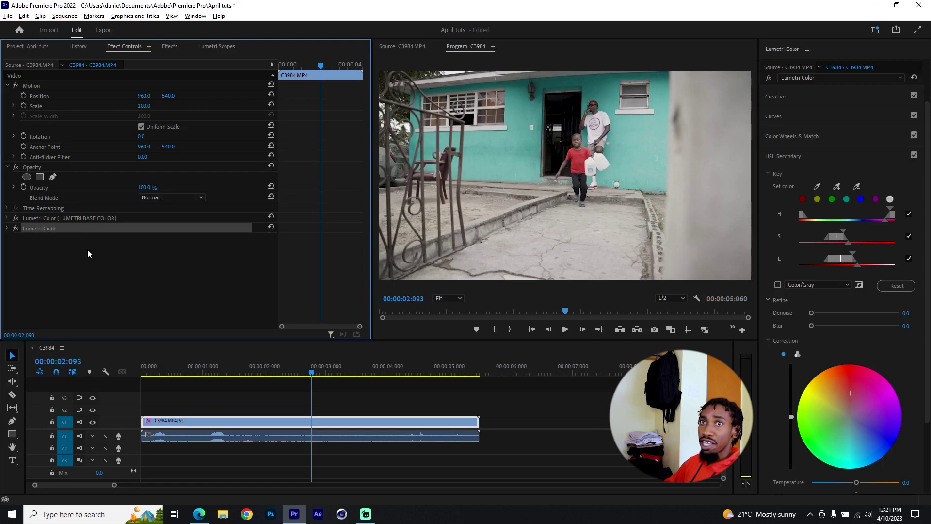
left_click(7, 229)
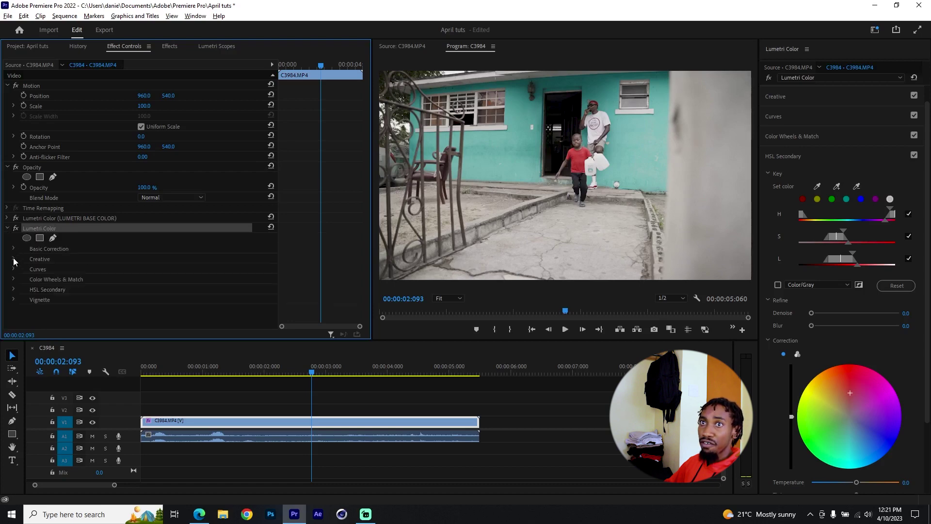
left_click(14, 248)
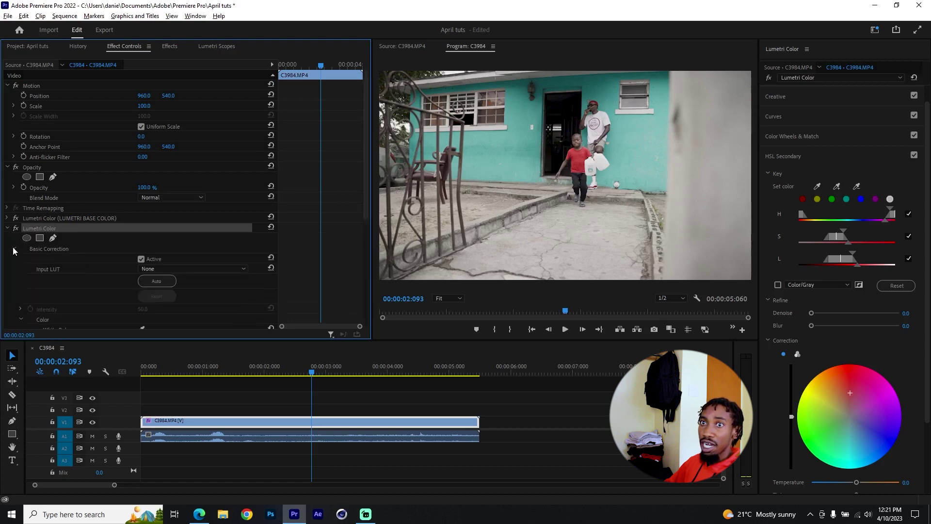
scroll(57, 267, "down", 5)
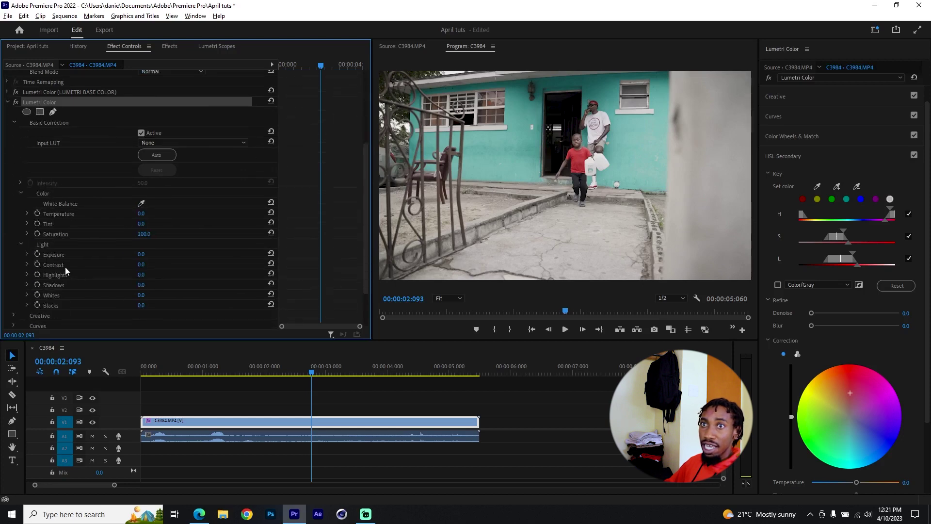
left_click(27, 285)
left_click(143, 303)
left_click_drag(139, 303, 99, 303)
mouse_move(330, 372)
left_mouse_down()
mouse_move(343, 372)
mouse_move(324, 372)
left_mouse_up()
left_click_drag(99, 302, 116, 304)
left_click_drag(324, 372, 357, 372)
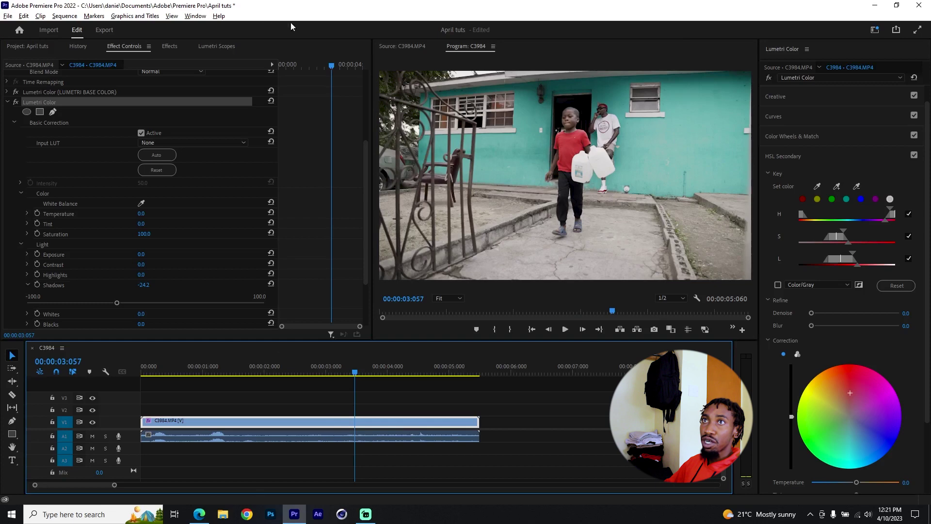
Save both Lumetri Color effects together as a preset named TROPICAL RAWW
left_click(143, 46)
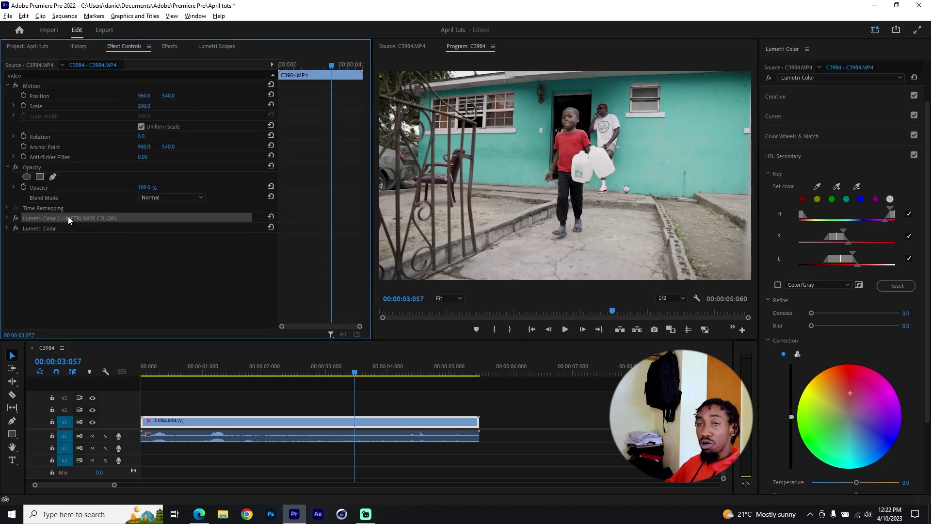
left_click(69, 227, "ctrl")
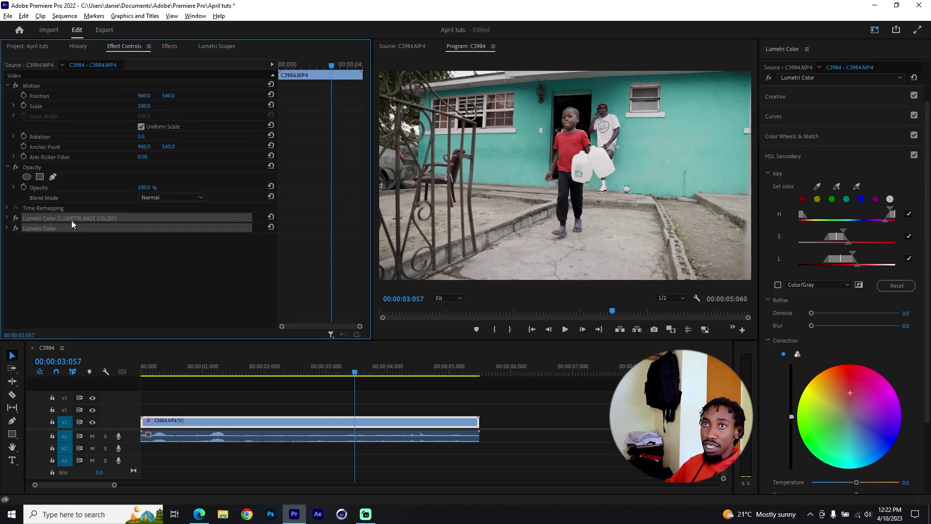
right_click(70, 220)
left_click(108, 235)
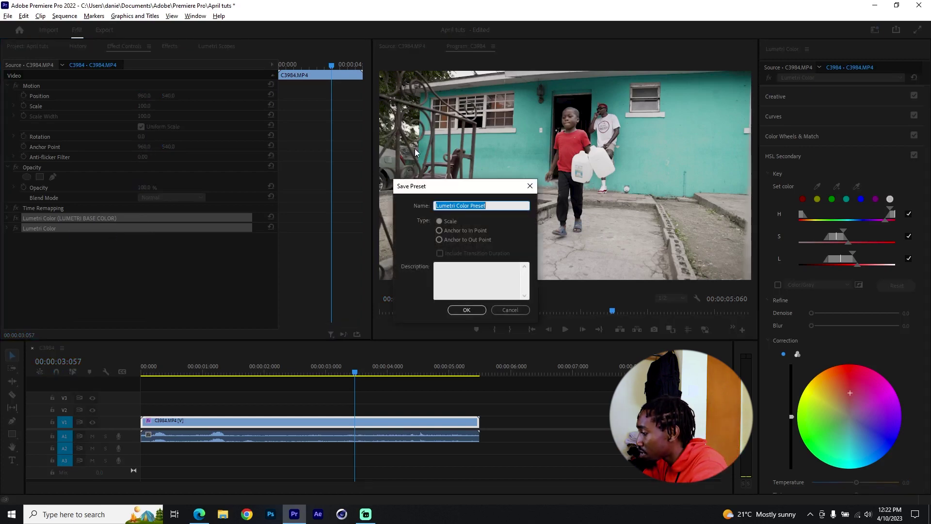
type("L")
key("BackSpace")
type("TROPICAL R")
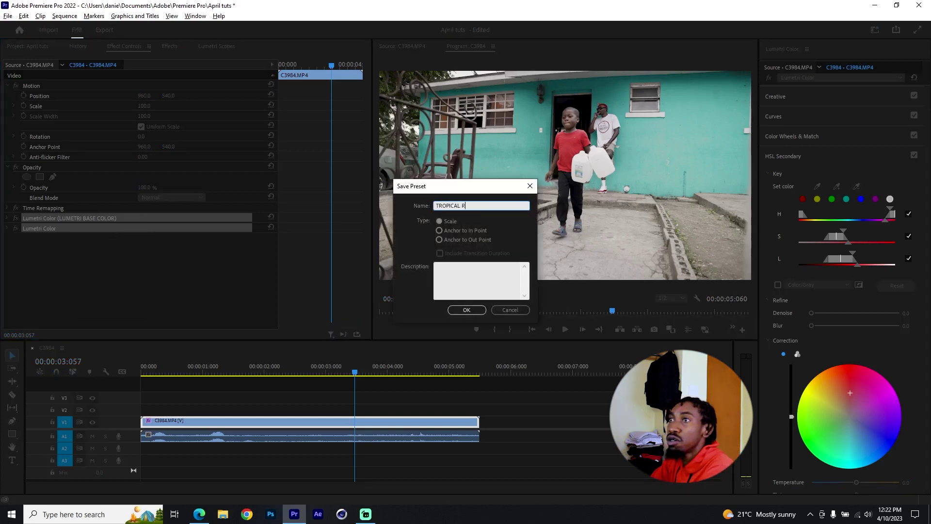
type("AWW")
key("Return")
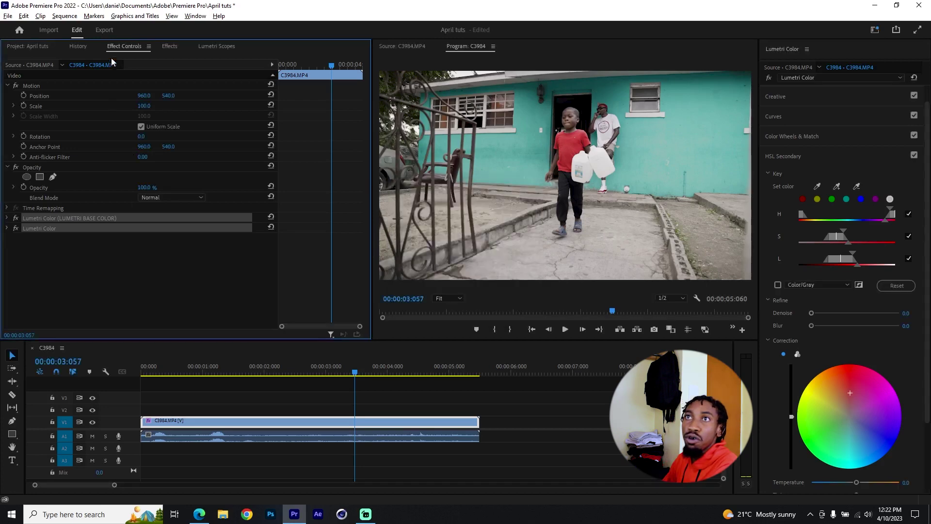
Clear the effects search and expand the Presets folder to find the saved LUMETRI BASE COLOR and TROPICAL RAWW presets
left_click(169, 46)
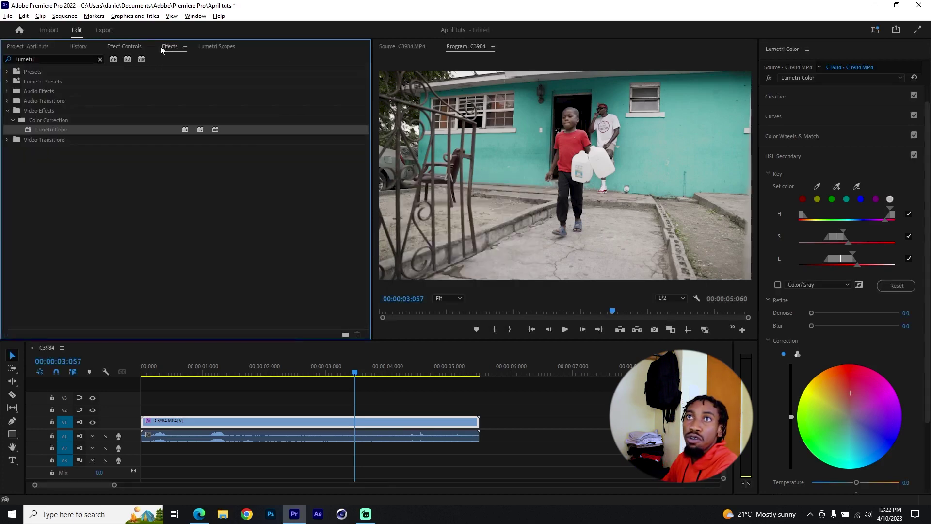
left_click(100, 59)
left_click(7, 71)
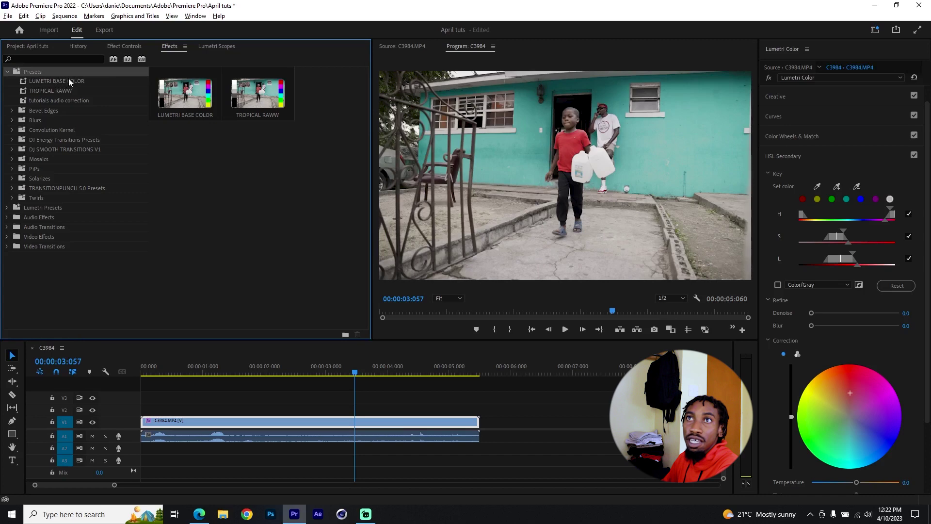
left_click(68, 80)
Place C4059.MP4 from the project on track V1 after the C3984.MP4 clip and show its effect controls
left_click(50, 48)
left_click_drag(143, 123, 507, 421)
left_click(420, 374)
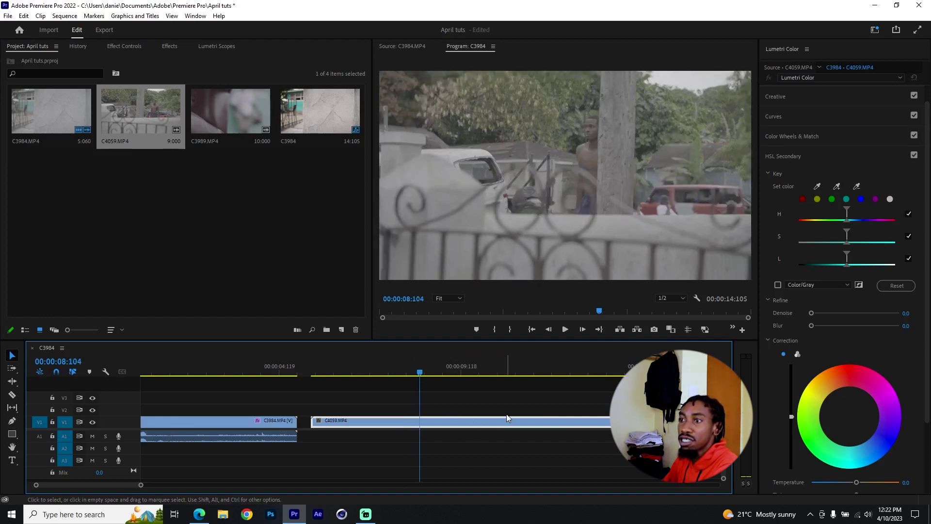
left_click(505, 408)
left_click(507, 421)
key("shift+5")
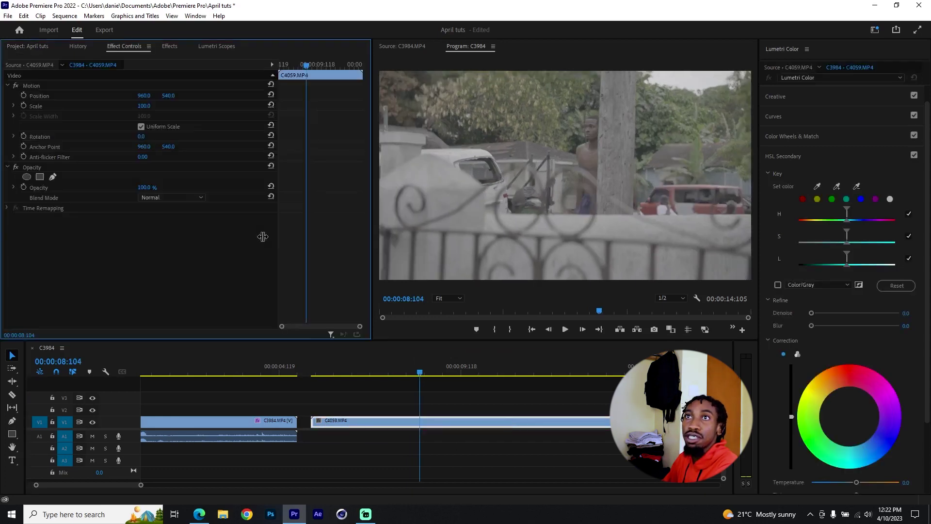
Apply the LUMETRI BASE COLOR preset to the C4059.MP4 clip and view its graded frames
left_click(175, 46)
left_click_drag(77, 82, 508, 421)
left_click_drag(442, 369, 451, 371)
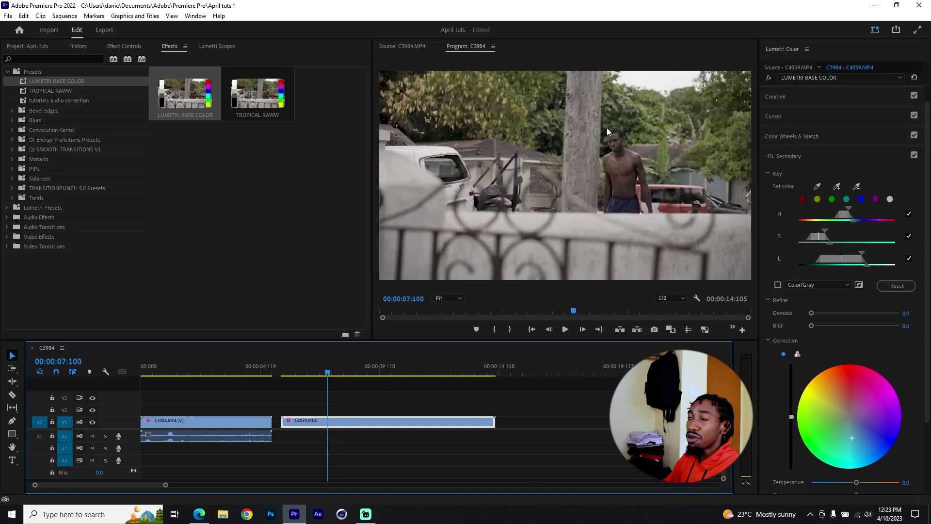
left_click(361, 373)
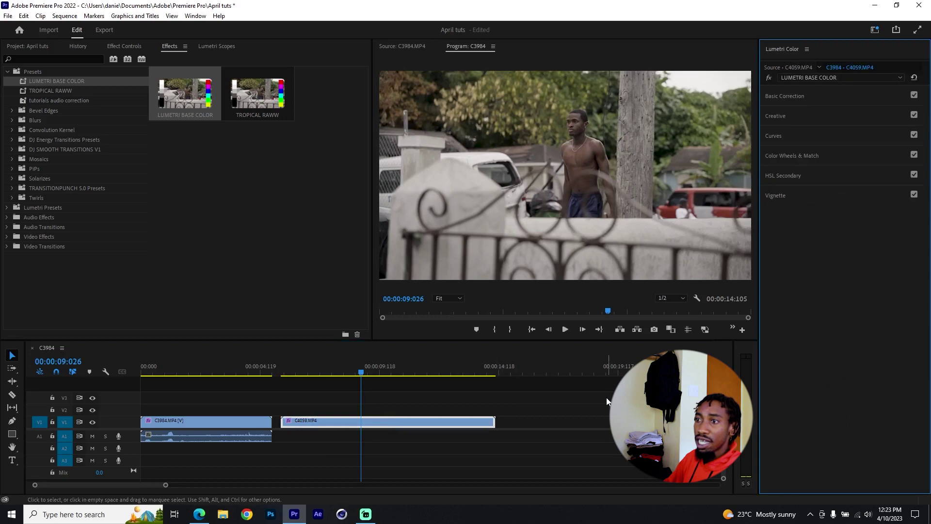
Load the SCIFI Hyper Dream.cube LUT as the C4059.MP4 clip's Creative look and reduce its intensity to 40.7
left_click(464, 395)
left_click(366, 421)
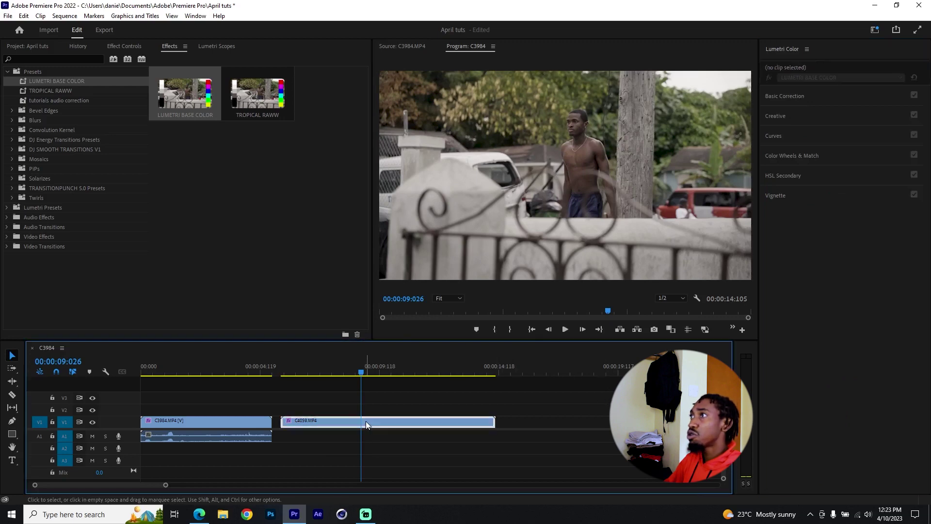
left_click(790, 116)
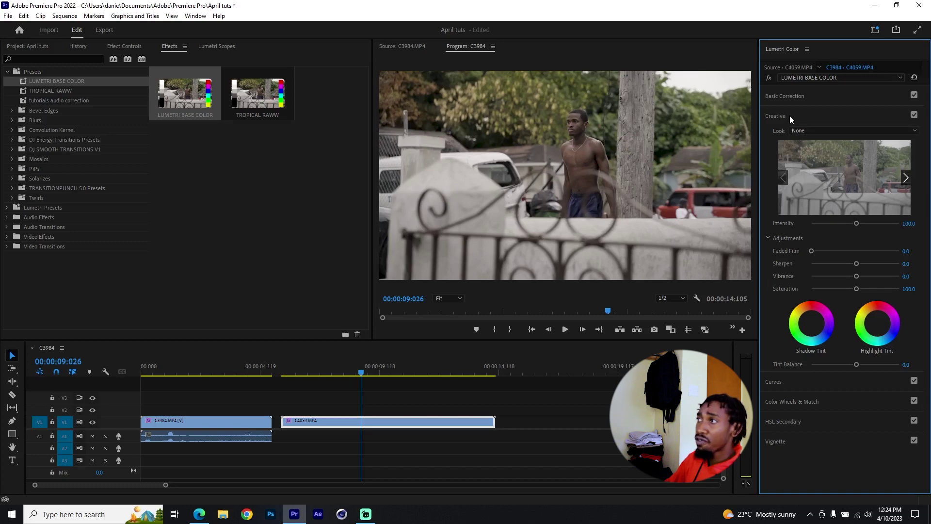
left_click(838, 127)
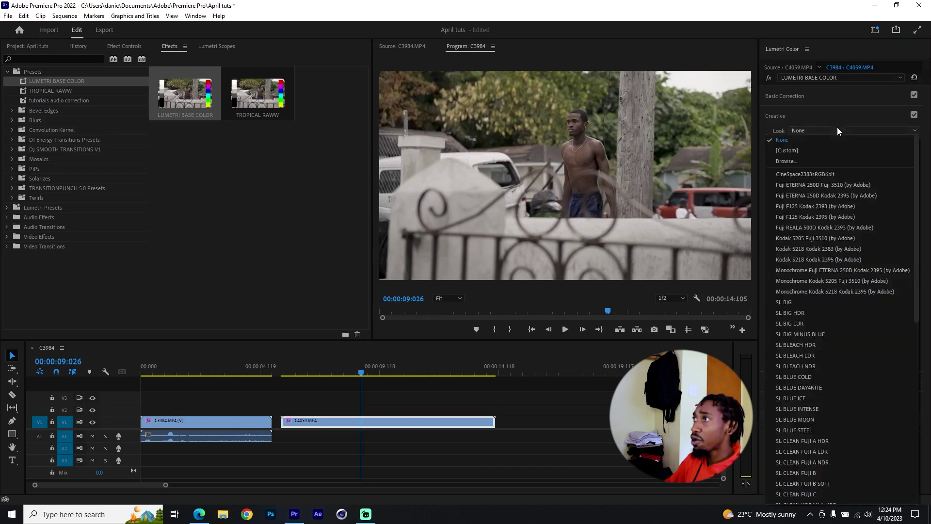
left_click(806, 163)
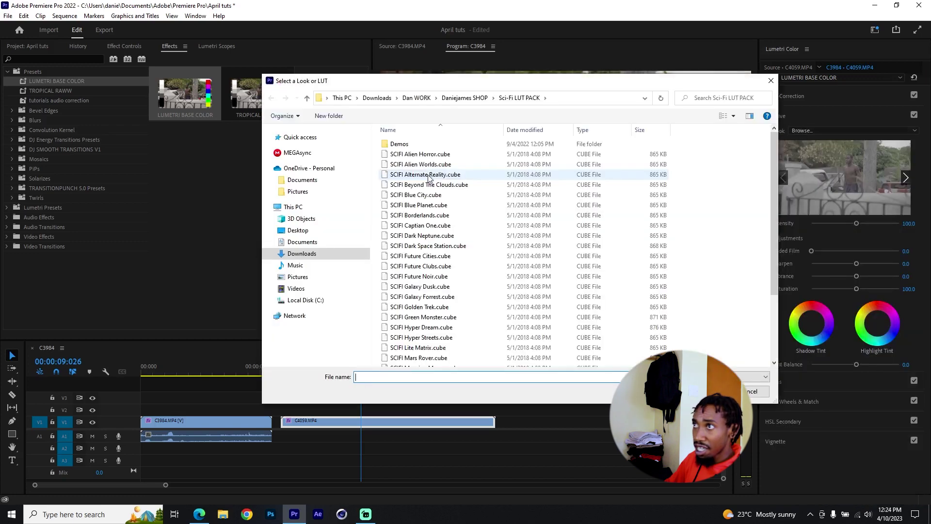
double_click(450, 327)
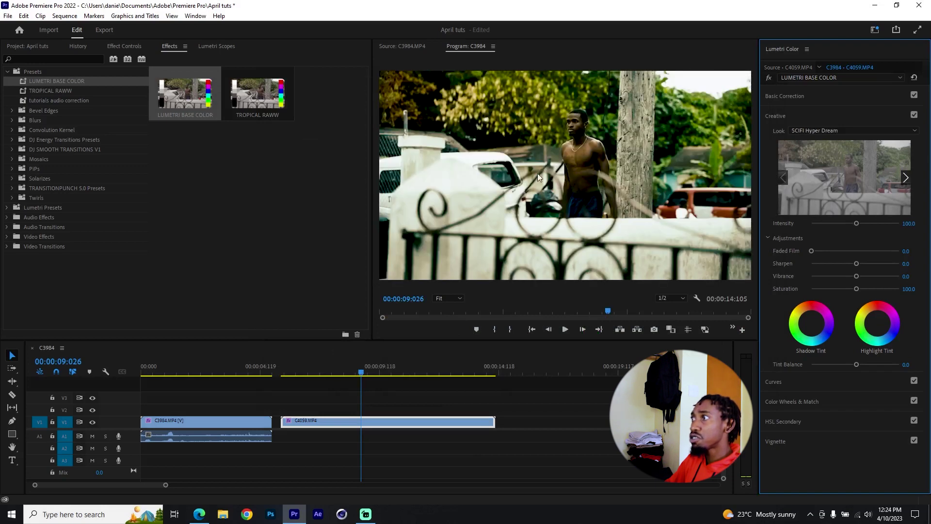
left_click_drag(857, 223, 829, 228)
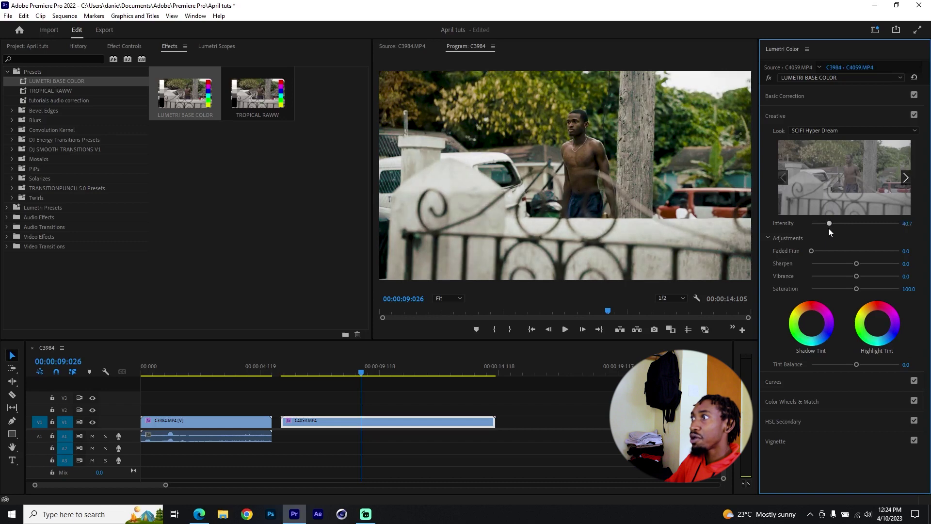
Compare the C4059.MP4 clip with its Creative section off and on, and view the grade at several frames
left_click(914, 116)
left_click(914, 117)
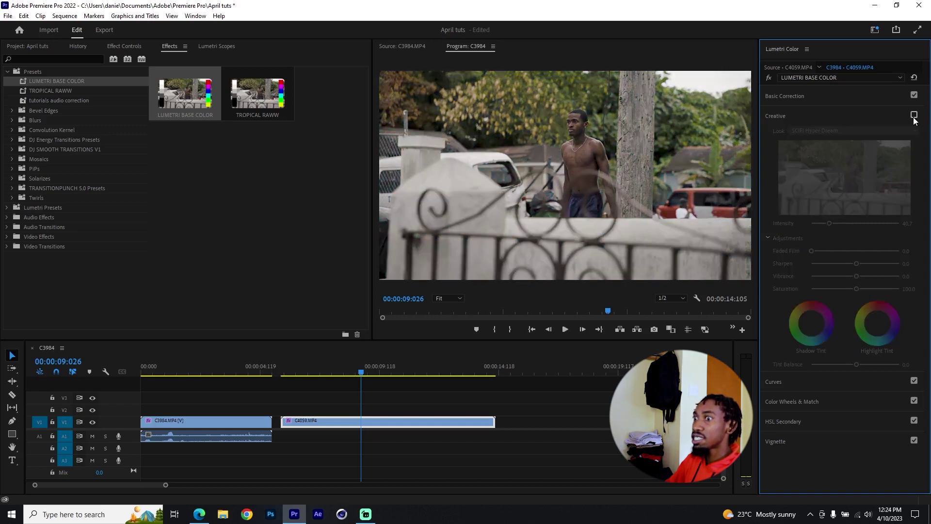
left_click(383, 368)
left_click_drag(383, 365, 383, 362)
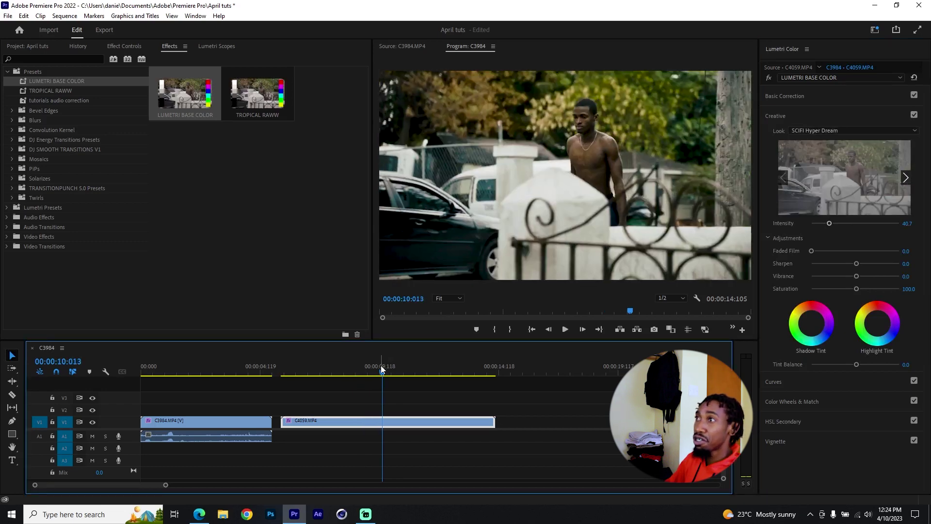
left_click(407, 371)
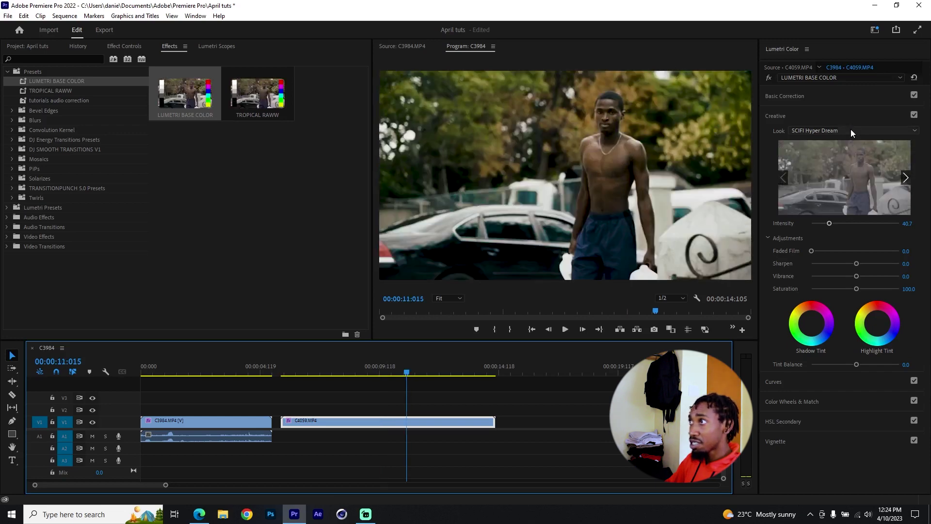
Try the SCIFI Venus look at intensity 47.3 on C4059.MP4 and lower the Basic Correction temperature slightly
left_click(849, 130)
left_click(376, 372)
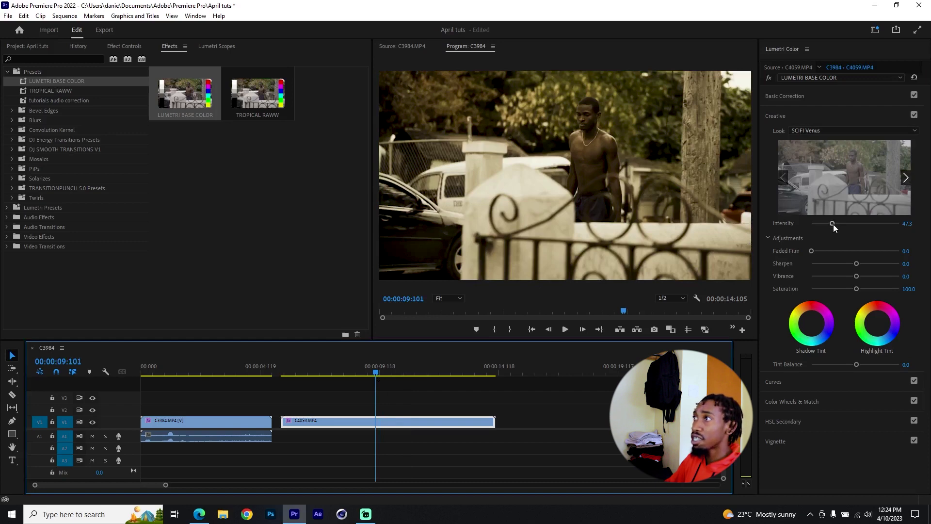
left_click(830, 99)
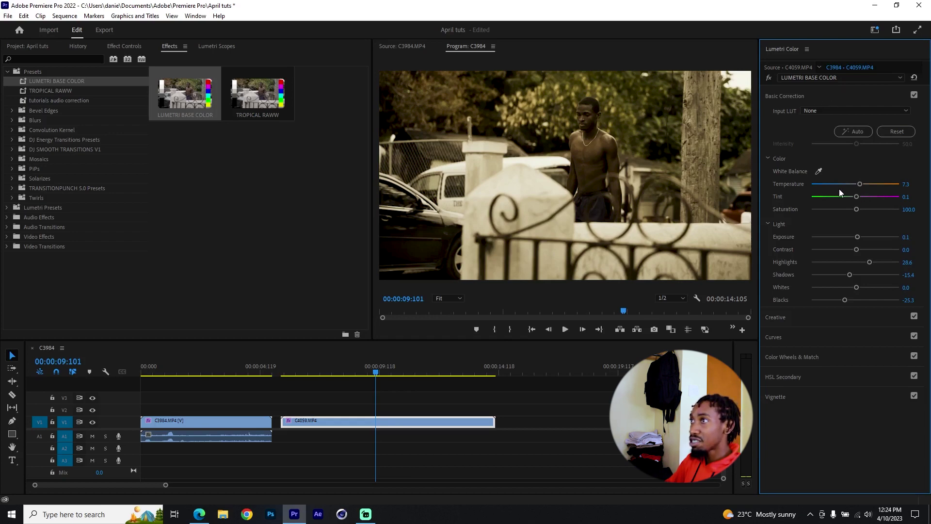
mouse_move(858, 184)
left_mouse_down()
mouse_move(843, 184)
mouse_move(854, 185)
left_mouse_up()
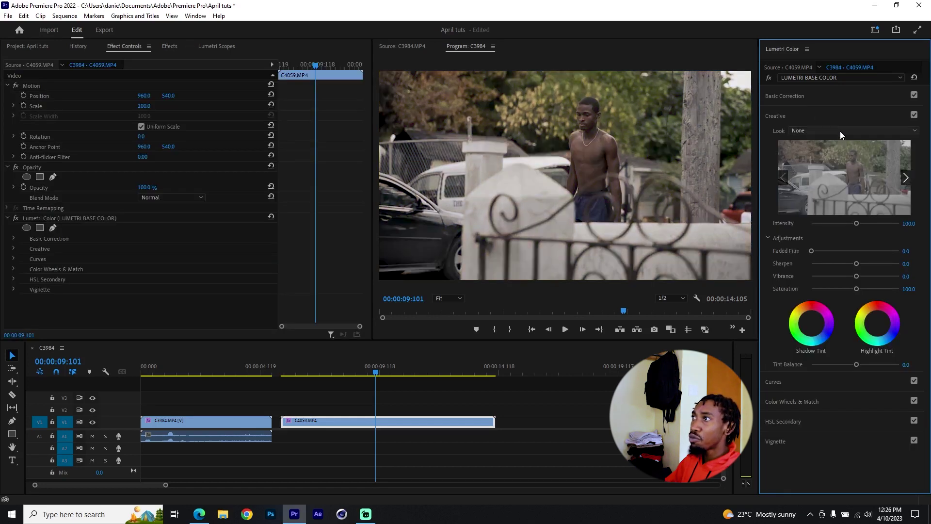
Load MEGATRON.CUBE from the 9 Music Video LUTS folder as the C4059.MP4 clip's Creative look and reduce its intensity to 51.6
left_click(840, 132)
left_click(815, 161)
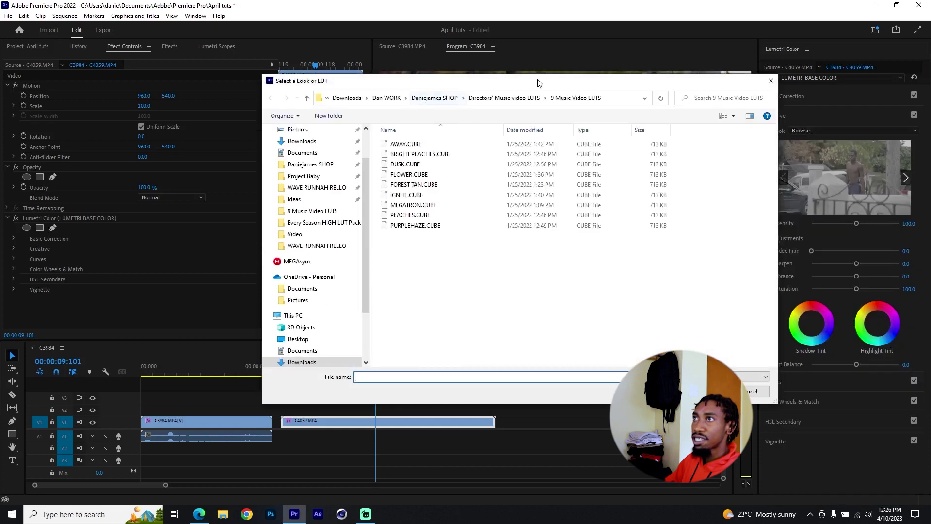
left_click(493, 98)
double_click(452, 149)
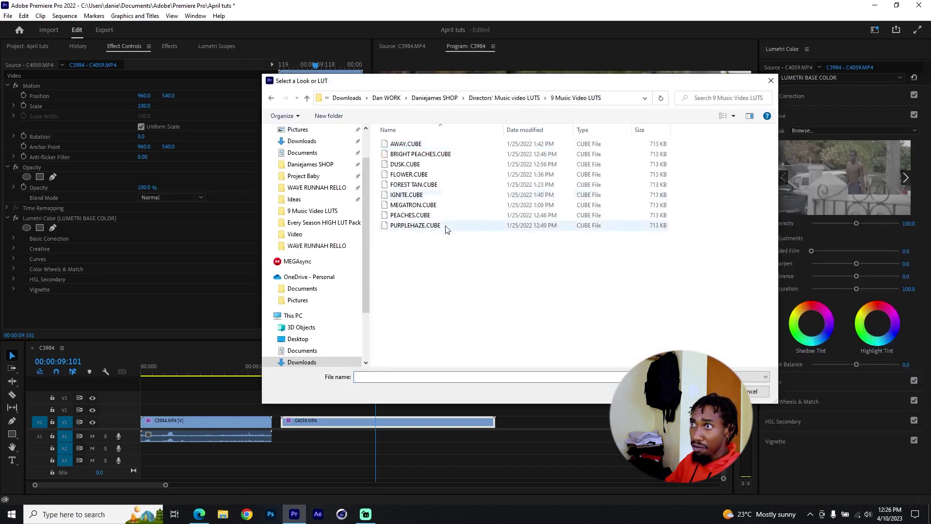
double_click(449, 208)
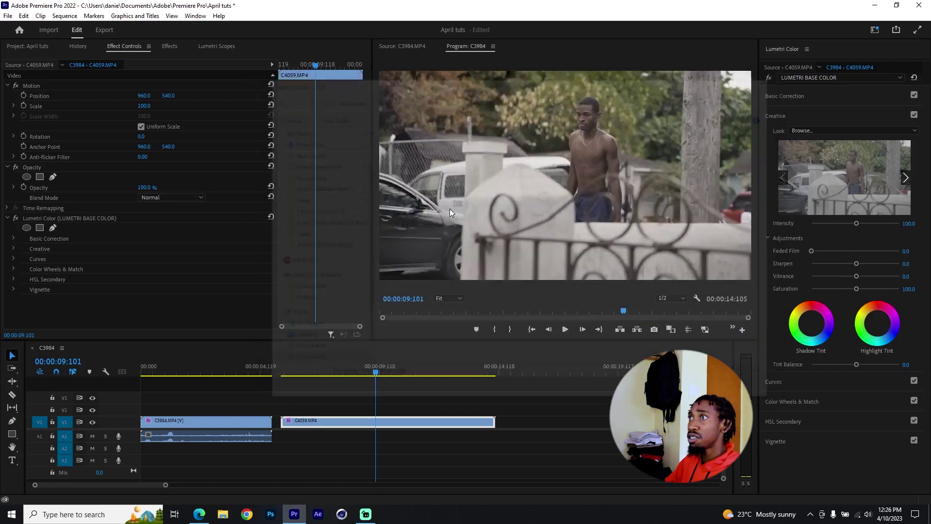
left_click_drag(855, 223, 833, 223)
Compare the clip with and without the MEGATRON look on a frame near 00:00:10:062
left_click(393, 371)
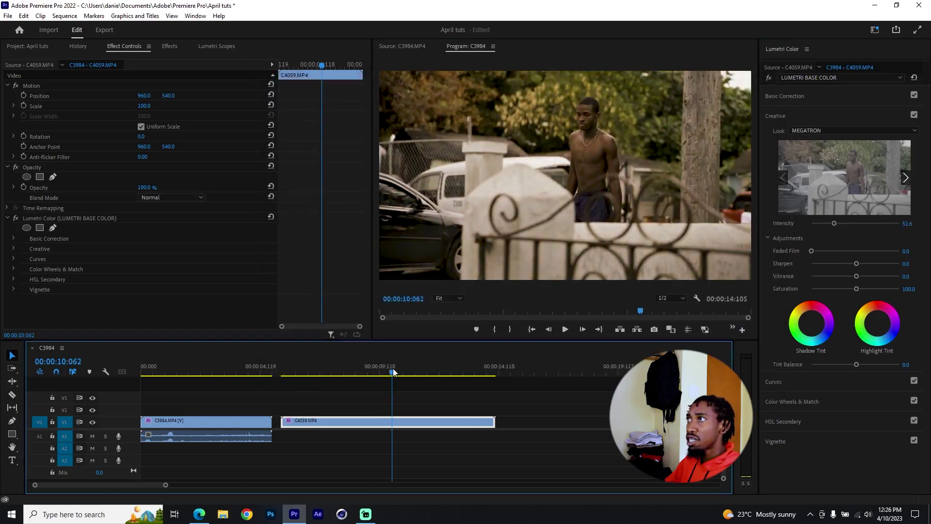
left_click(914, 115)
left_click(914, 115)
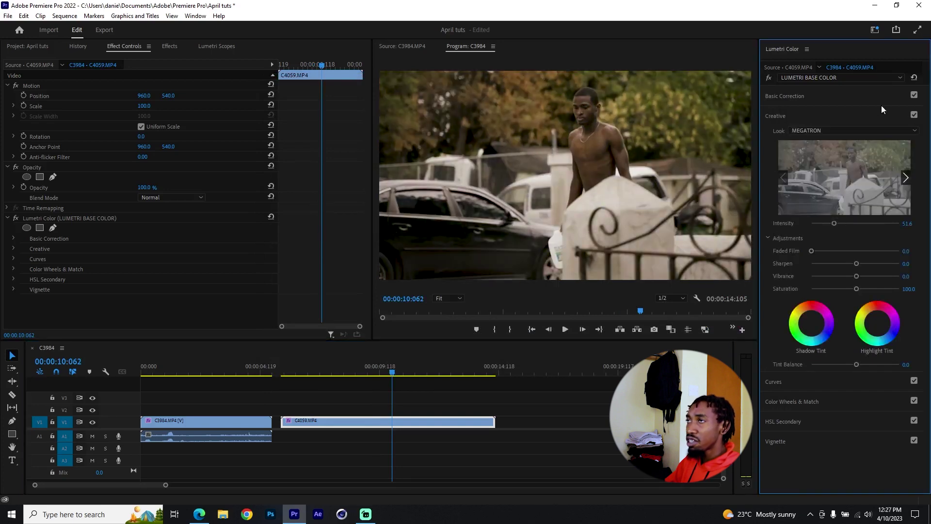
Examine the C4059.MP4 clip's Basic Correction settings and the available Creative look choices
left_click(853, 96)
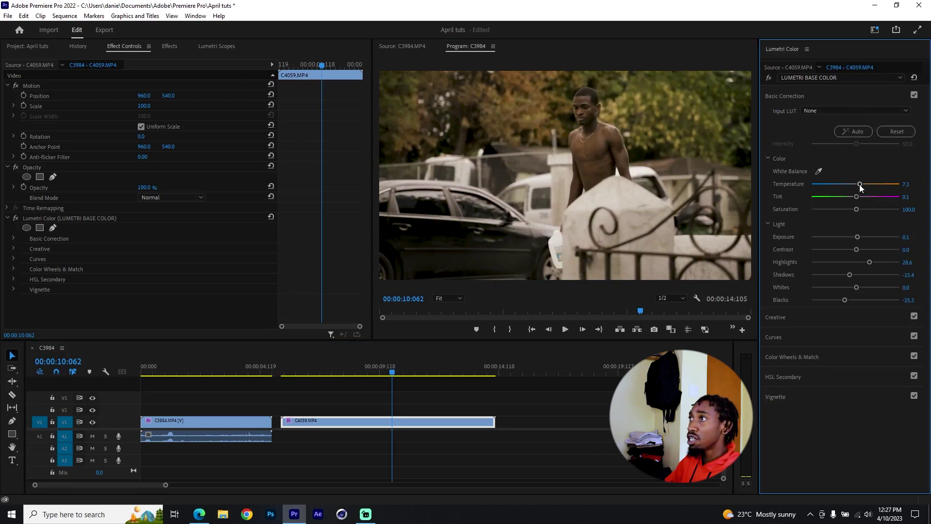
left_click(846, 96)
left_click(797, 115)
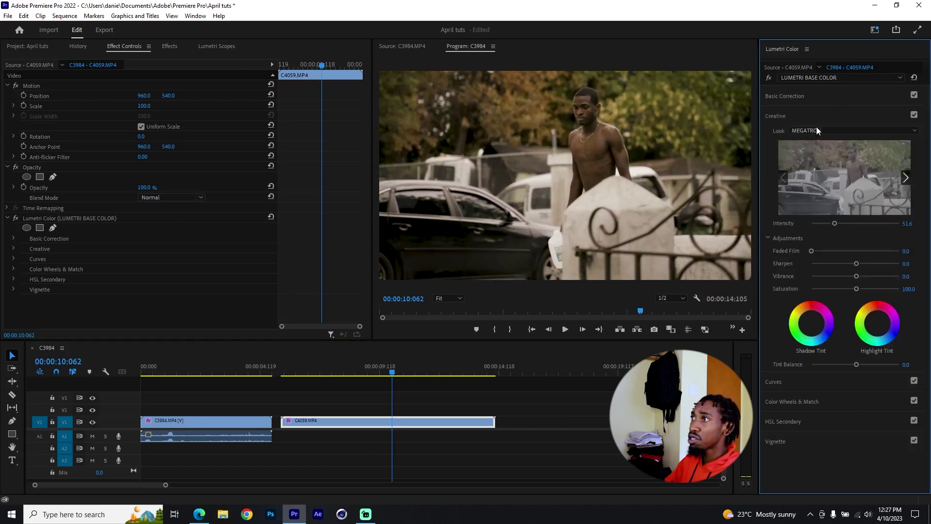
left_click(813, 129)
left_click(804, 147)
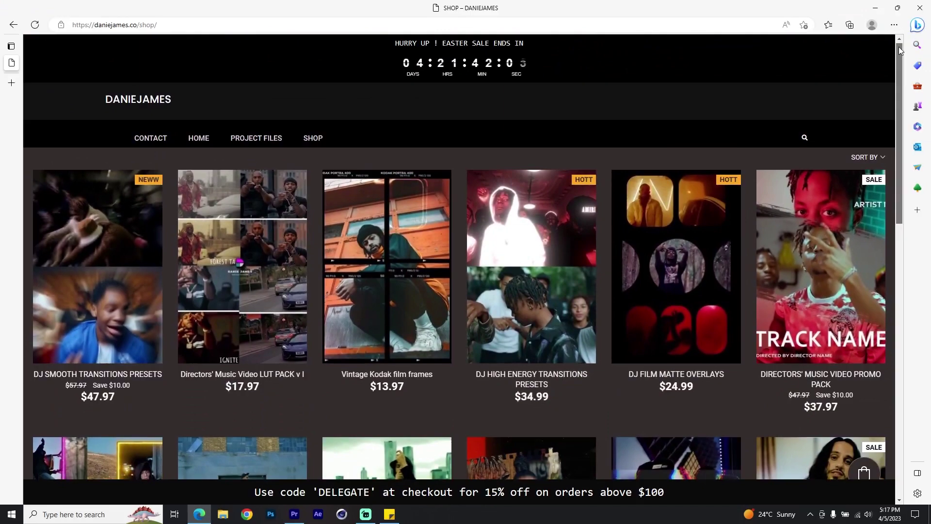
Look through the LUT and transition preset packs on the online shop page in the web browser
left_click_drag(899, 47, 869, 200)
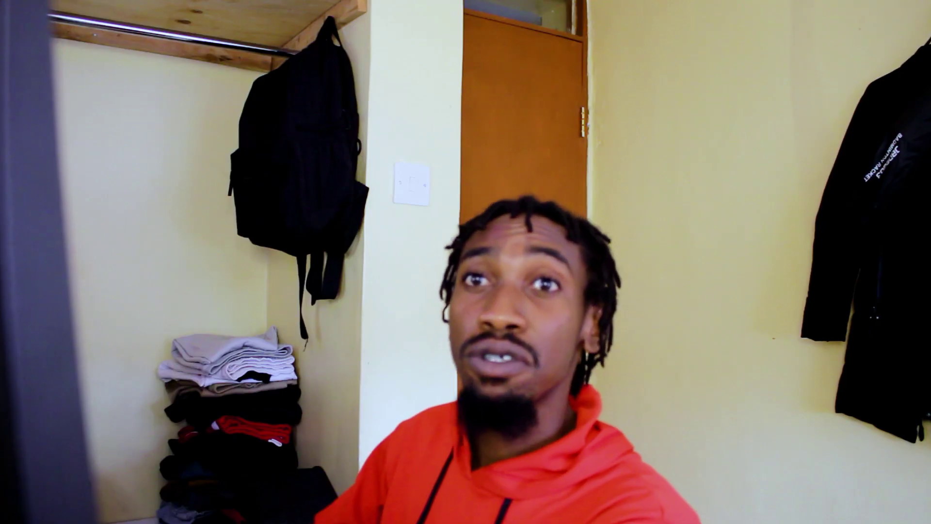